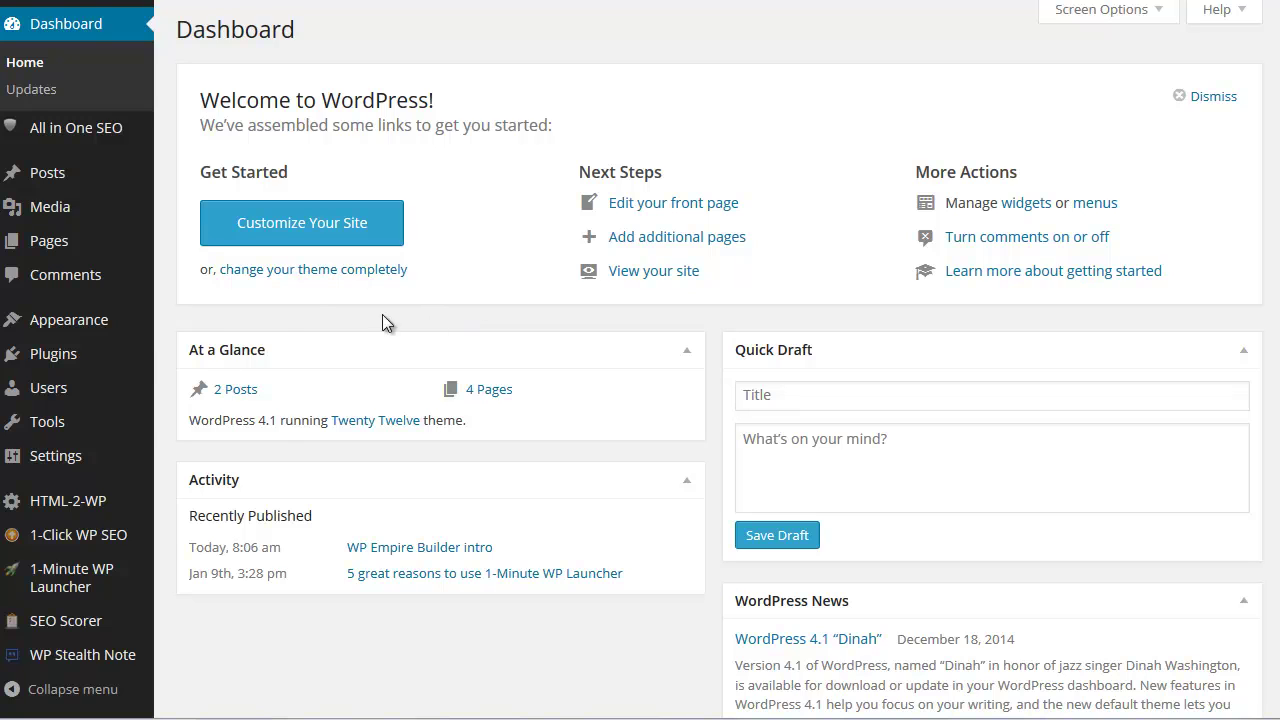
Install a plugin by uploading the empire_builder.3.0.2 ZIP archive and activate it
mouse_move(86, 357)
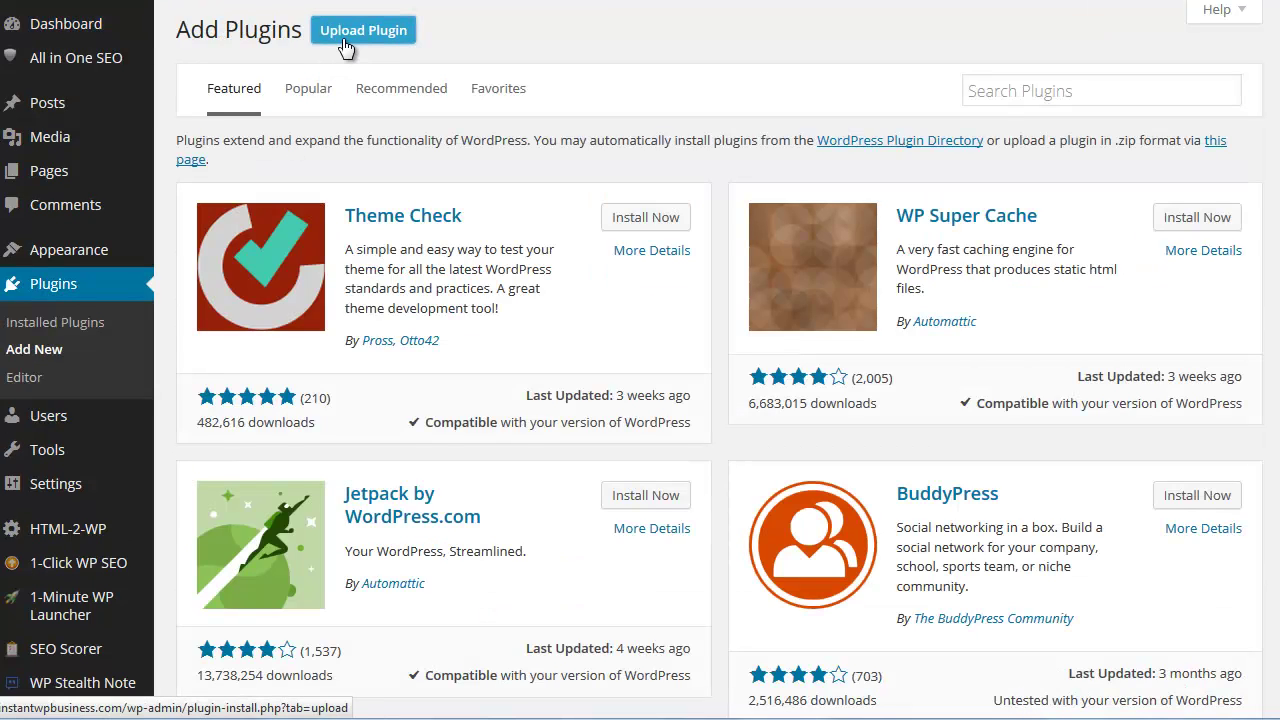
left_click(343, 32)
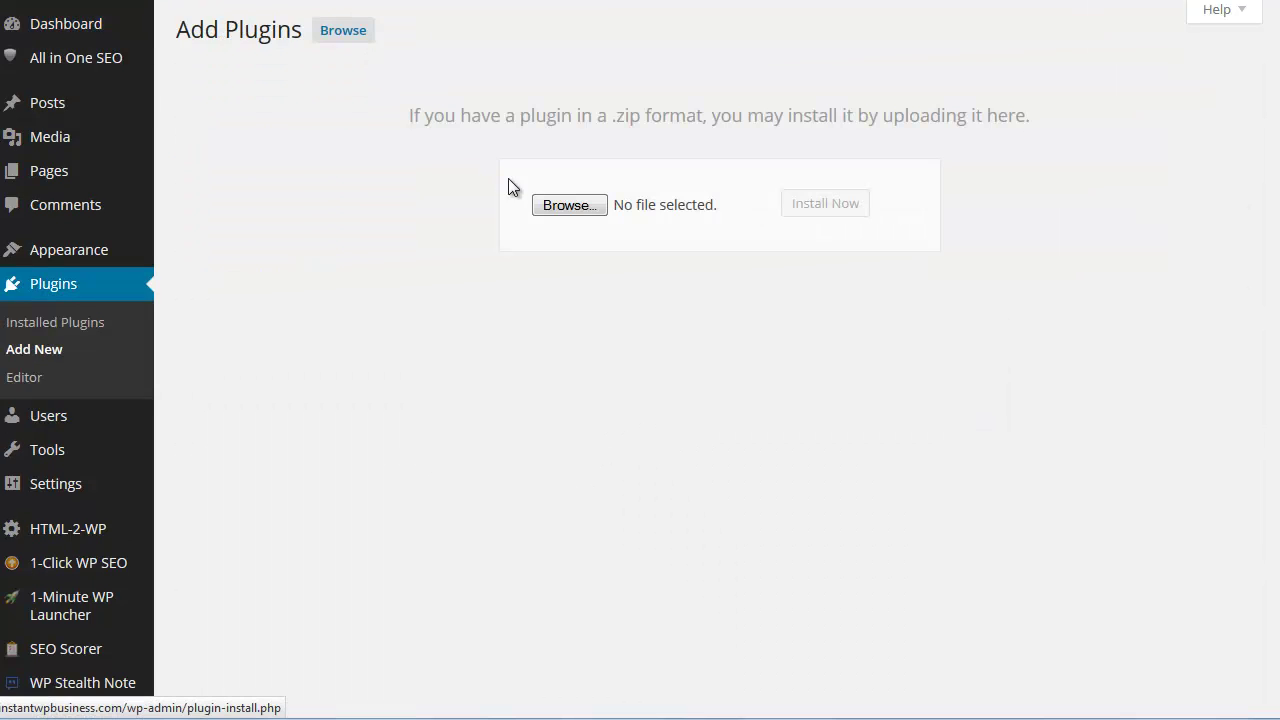
left_click(535, 203)
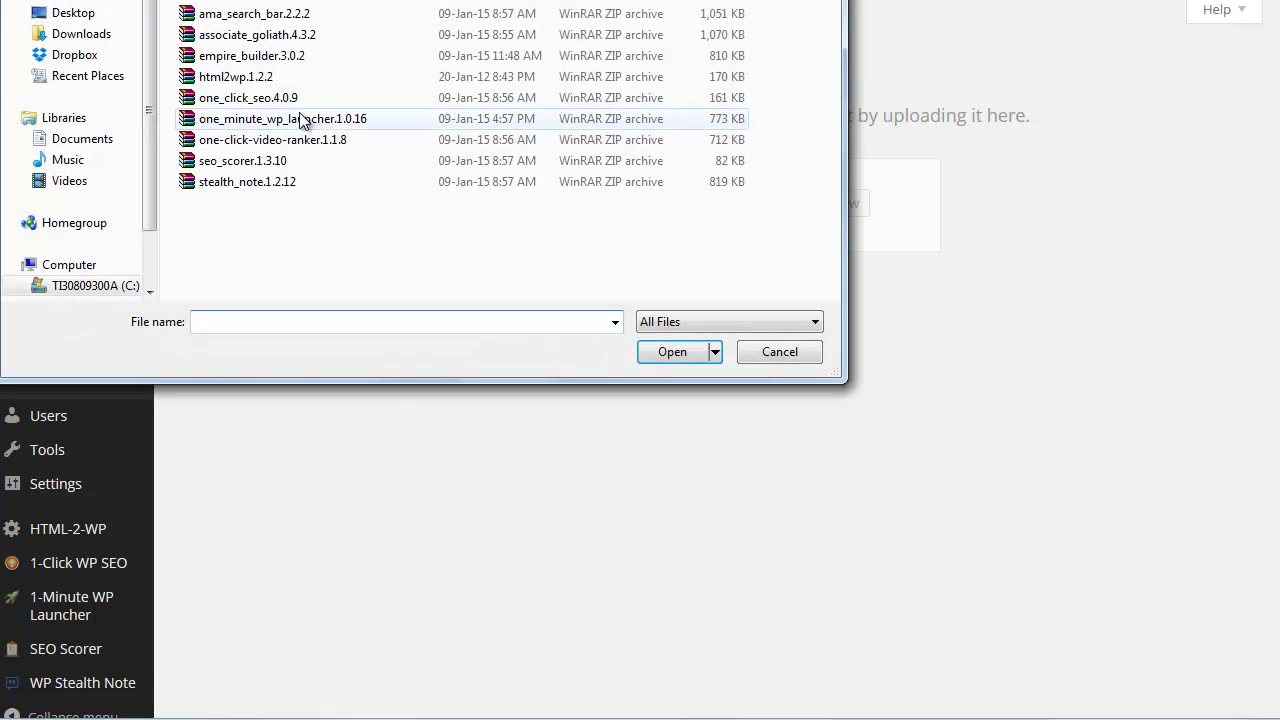
left_click(268, 58)
left_click(669, 352)
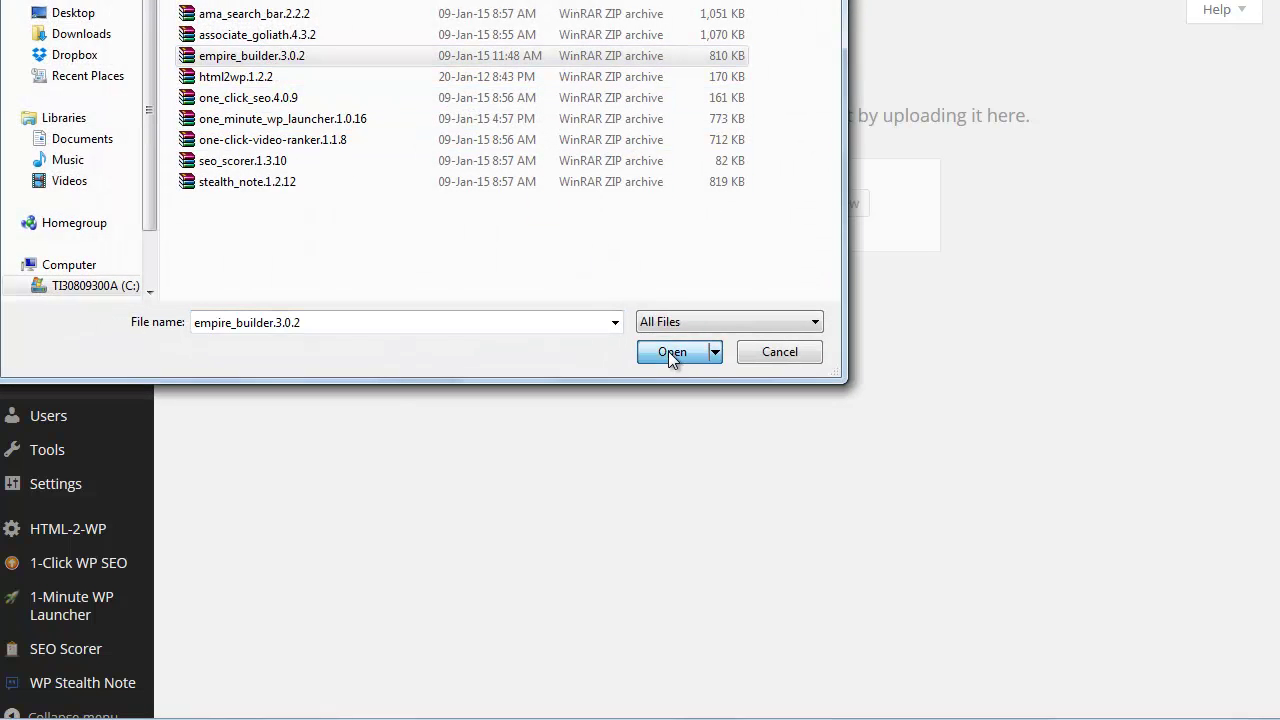
left_click(828, 208)
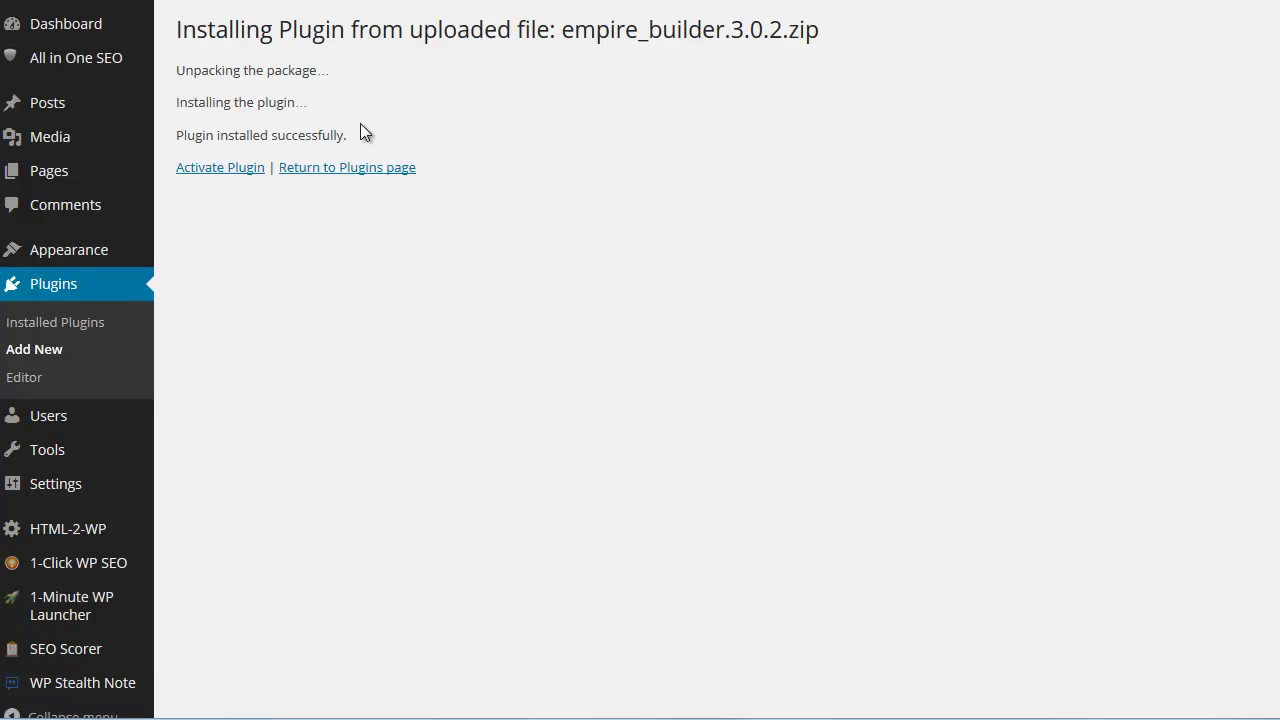
left_click(219, 171)
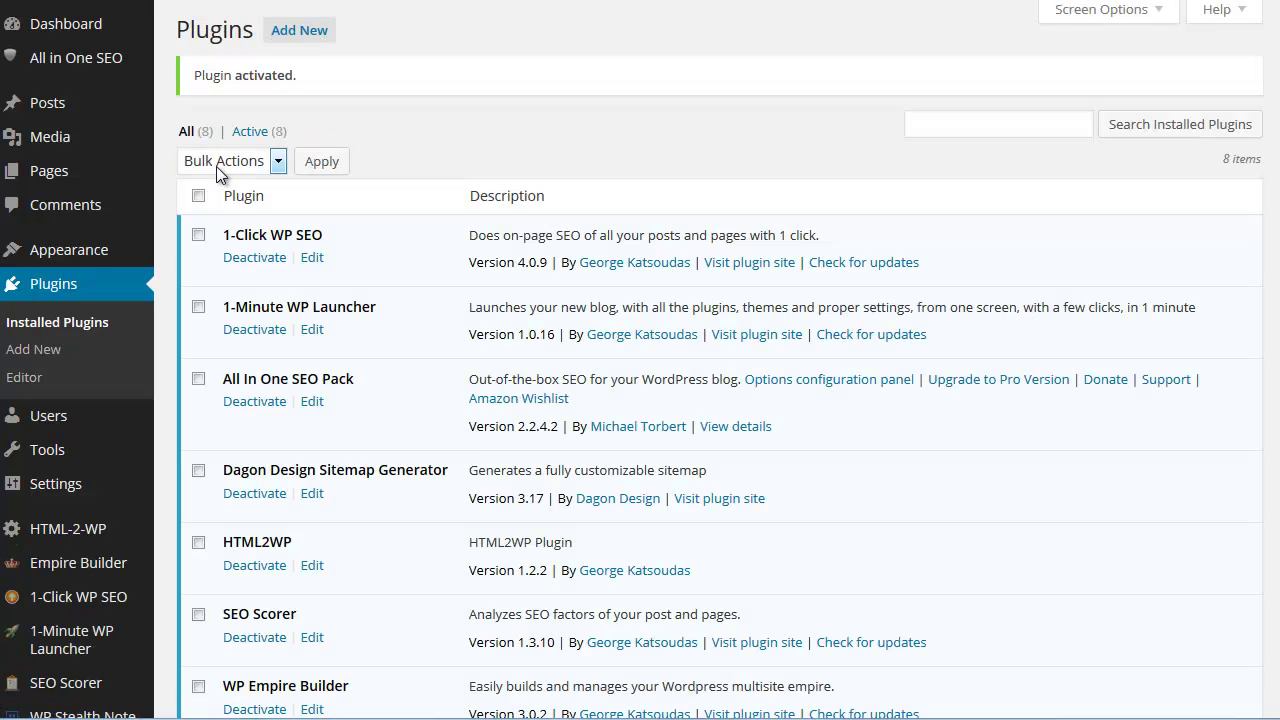
Upgrade the site to the EMPIRE version with Empire Builder and open the empire management page
left_click(69, 568)
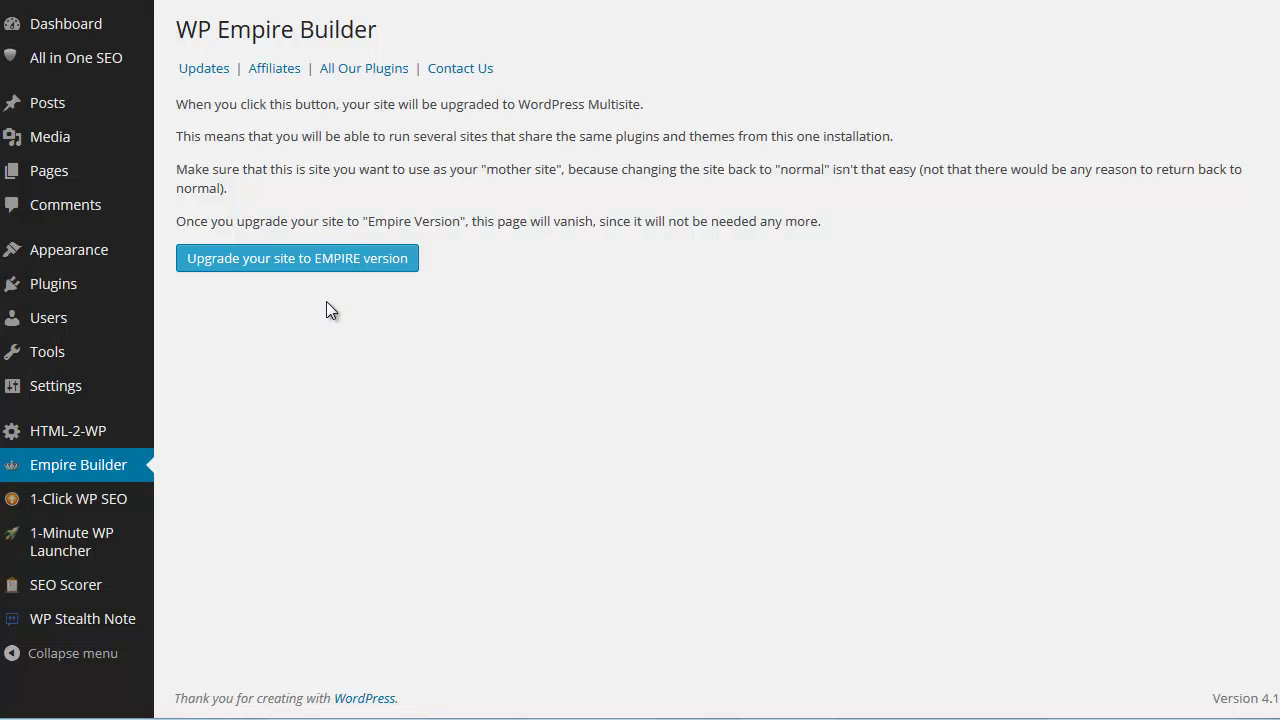
left_click(313, 264)
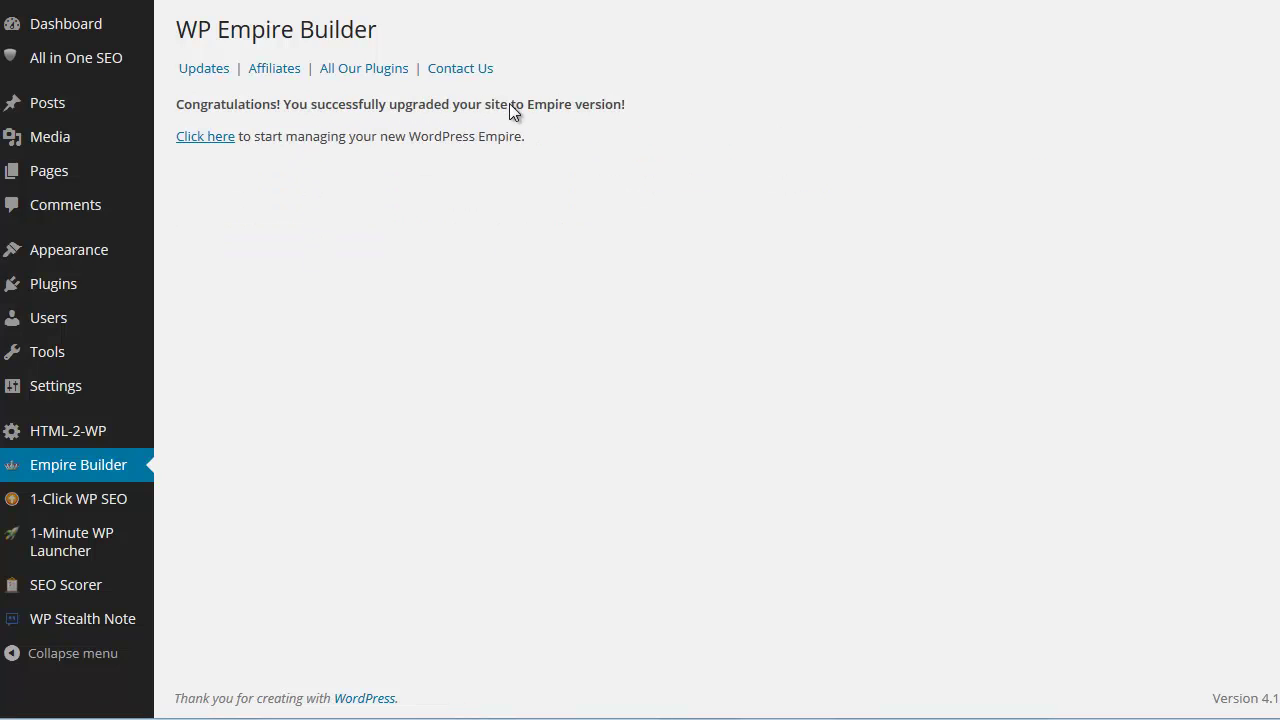
left_click(201, 147)
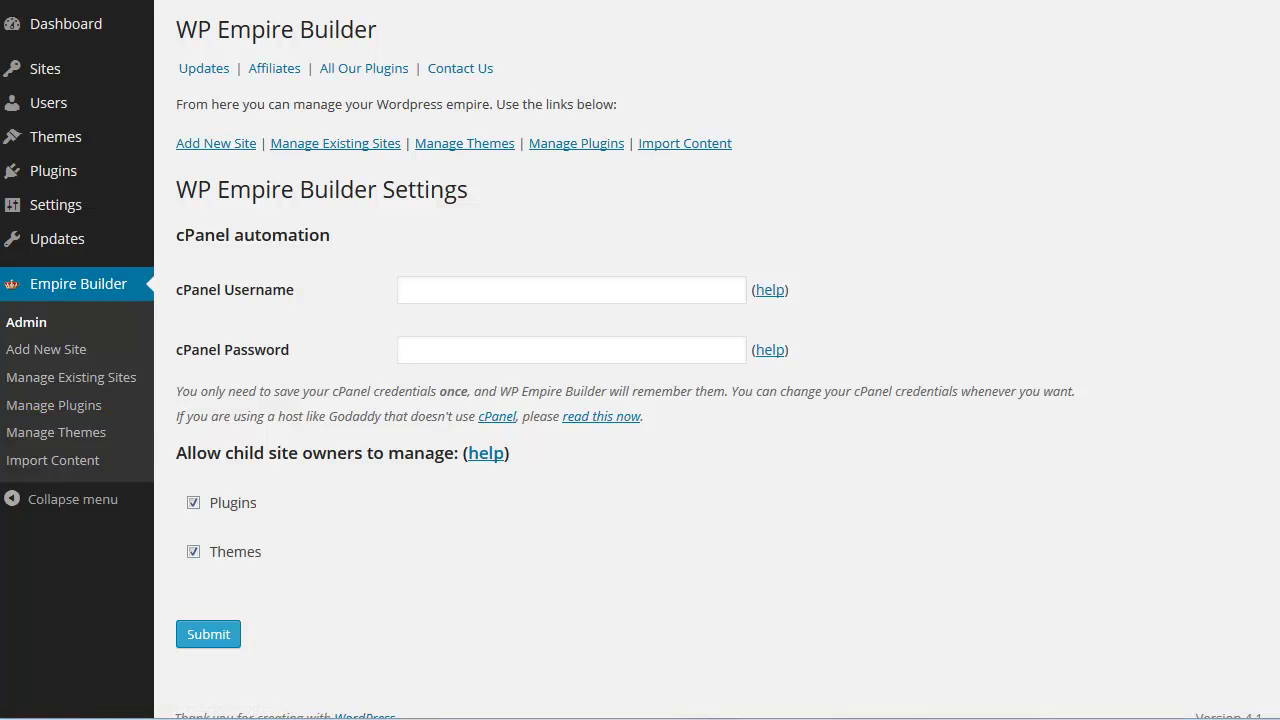
Enter the cPanel username and cPanel password, save the WP Empire Builder settings, and let the browser remember the password
left_click(420, 292)
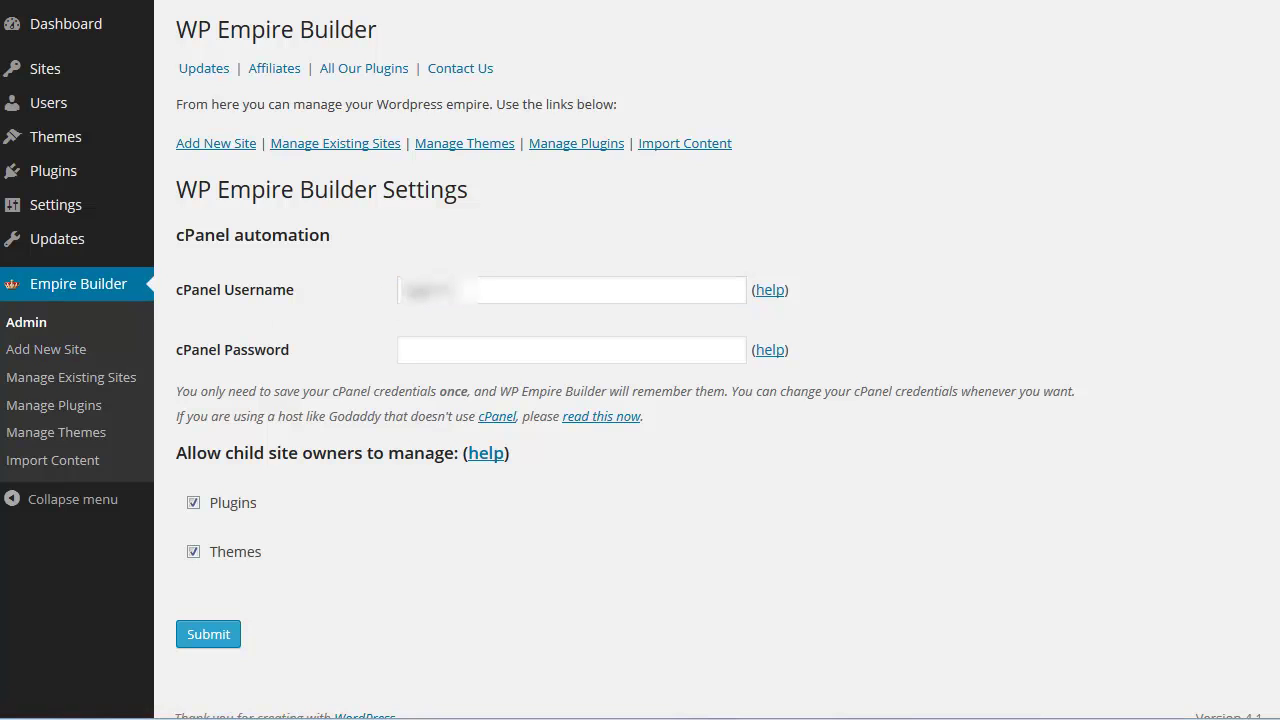
left_click(450, 342)
key("ctrl+v")
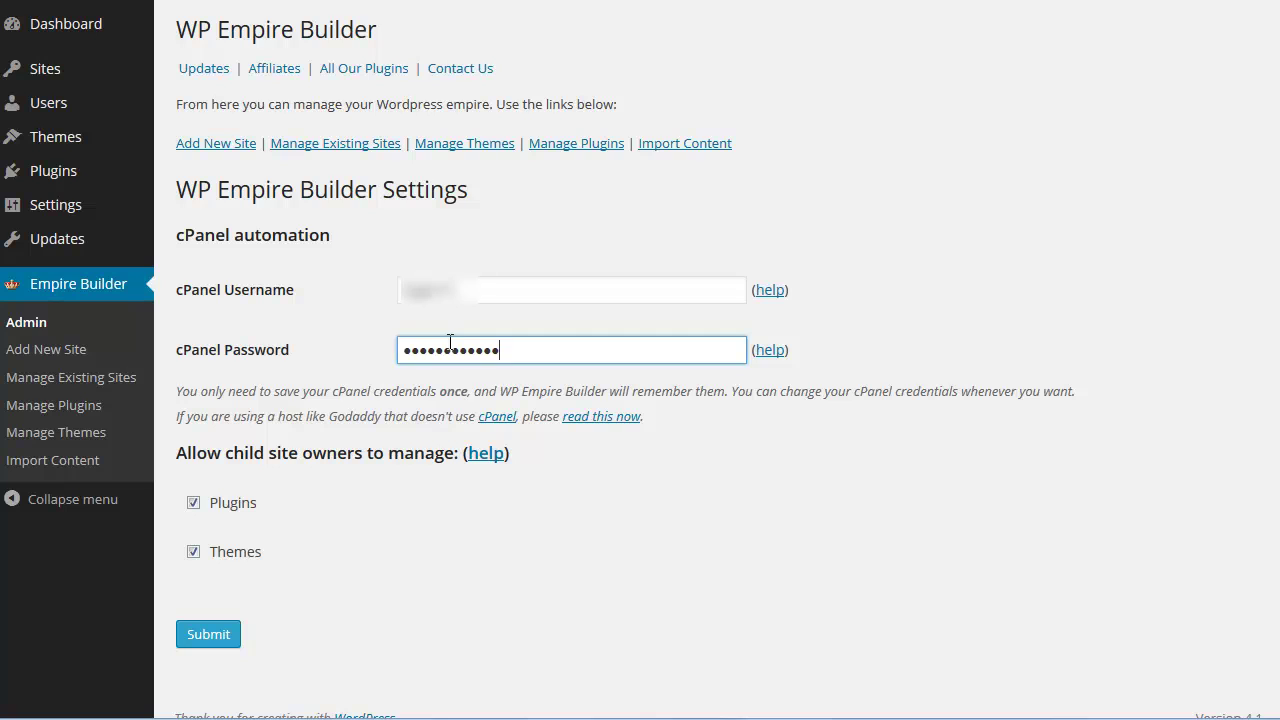
left_click(563, 531)
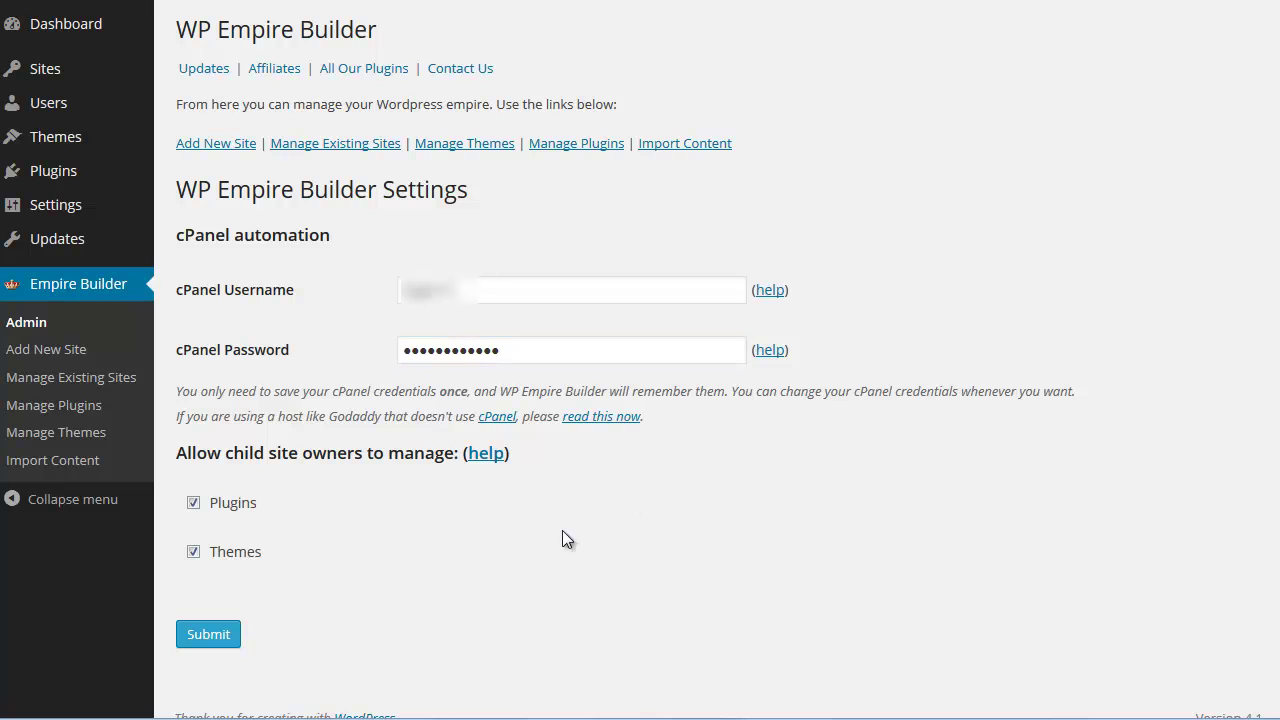
left_click(197, 645)
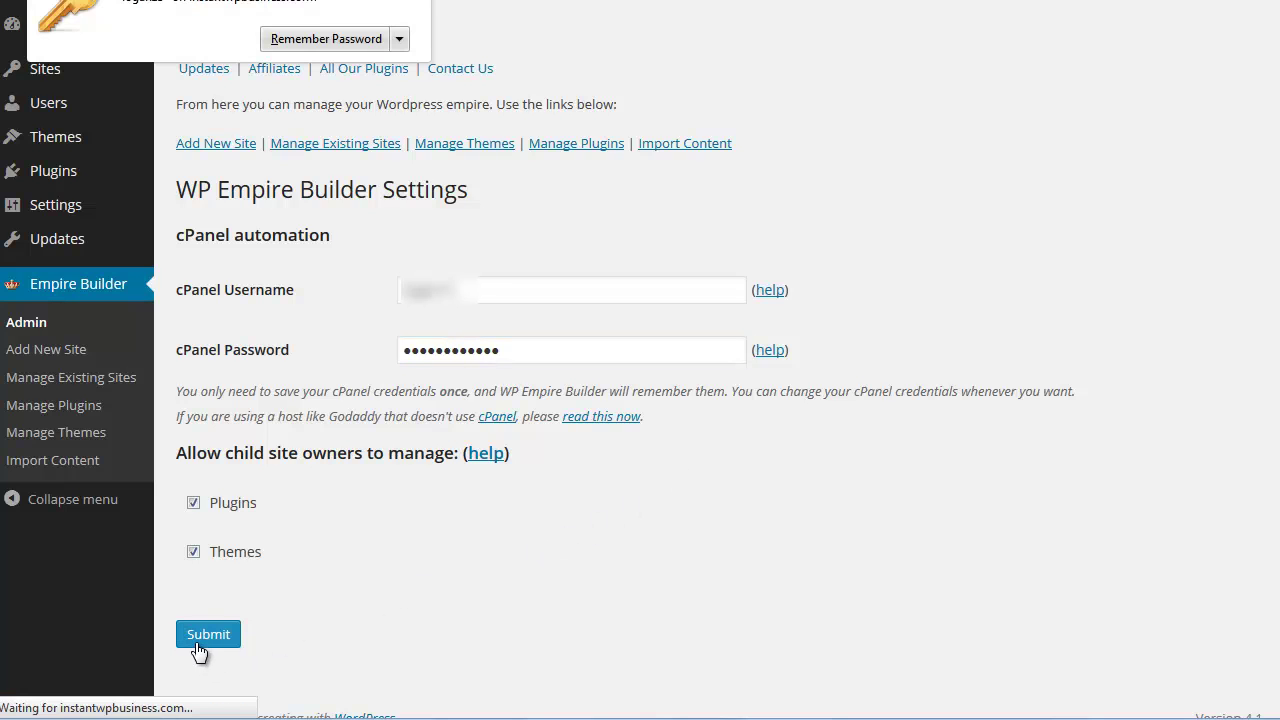
left_click(356, 39)
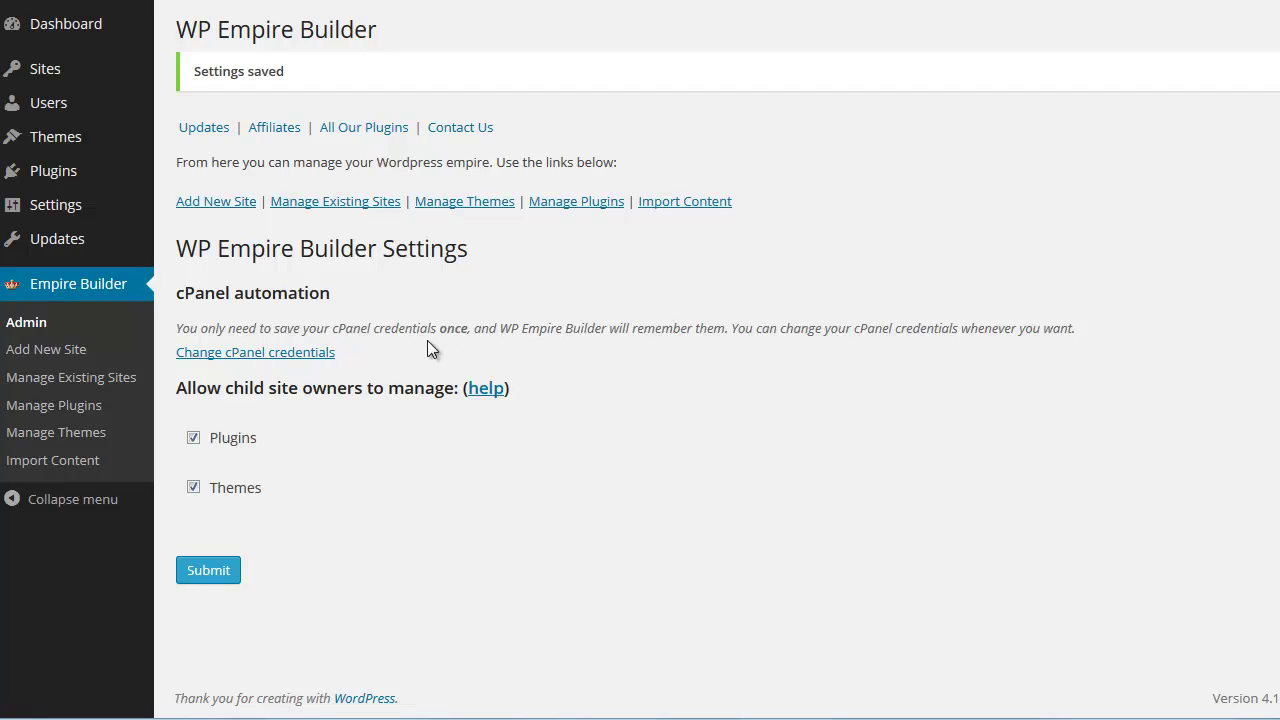
Open the WP Empire Builder form for adding a new site
left_click(300, 355)
left_click(213, 203)
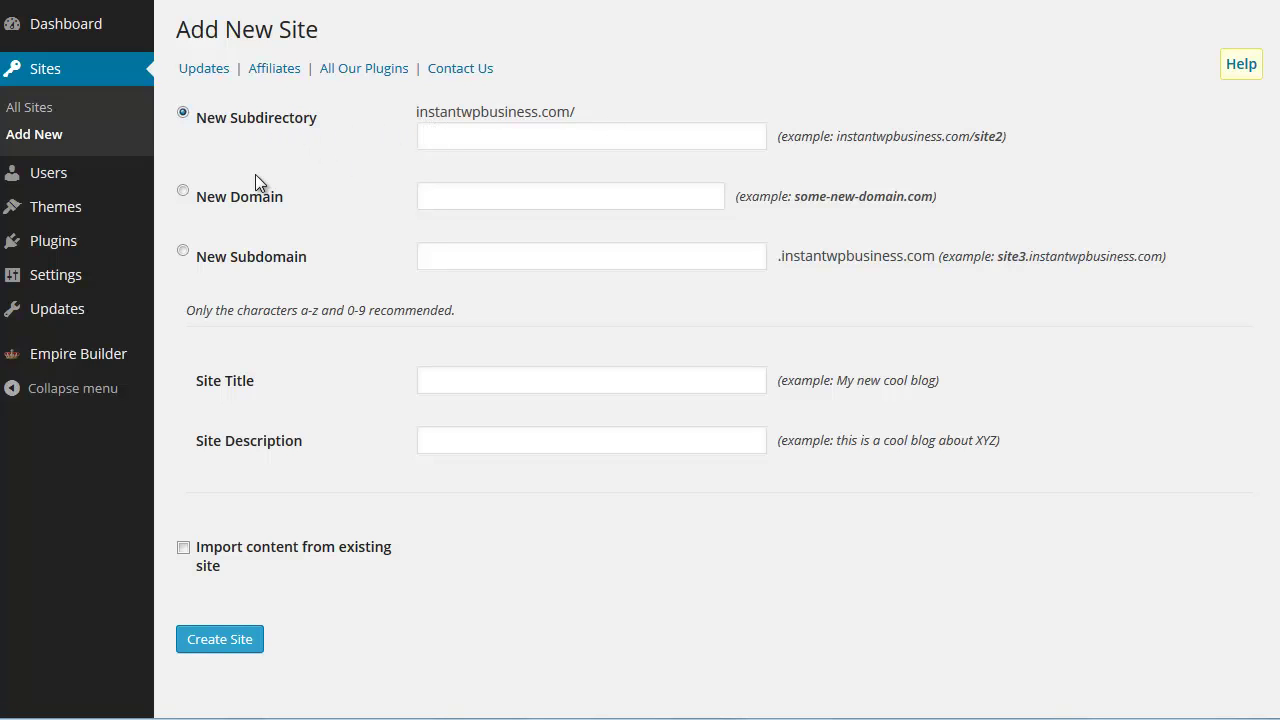
left_click(183, 191)
left_click(184, 253)
left_click(184, 202)
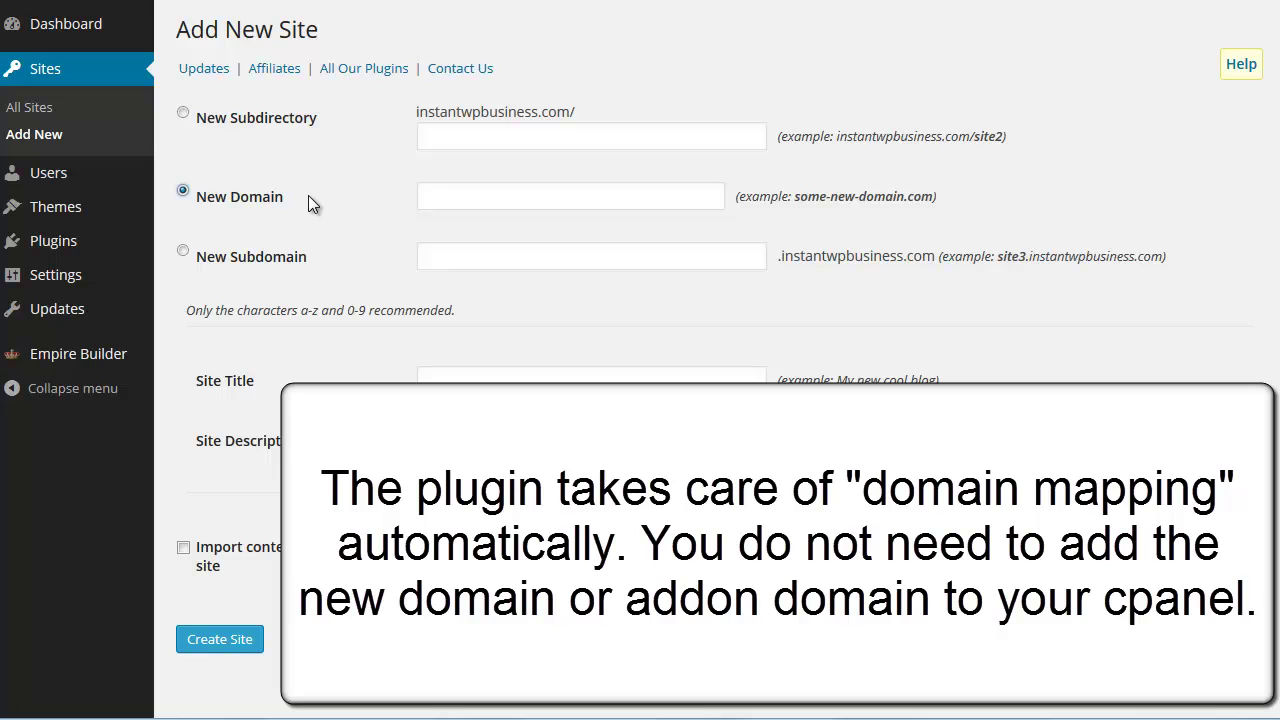
left_click(183, 113)
Set the new site's subdirectory to "george-site-1"
left_click(467, 138)
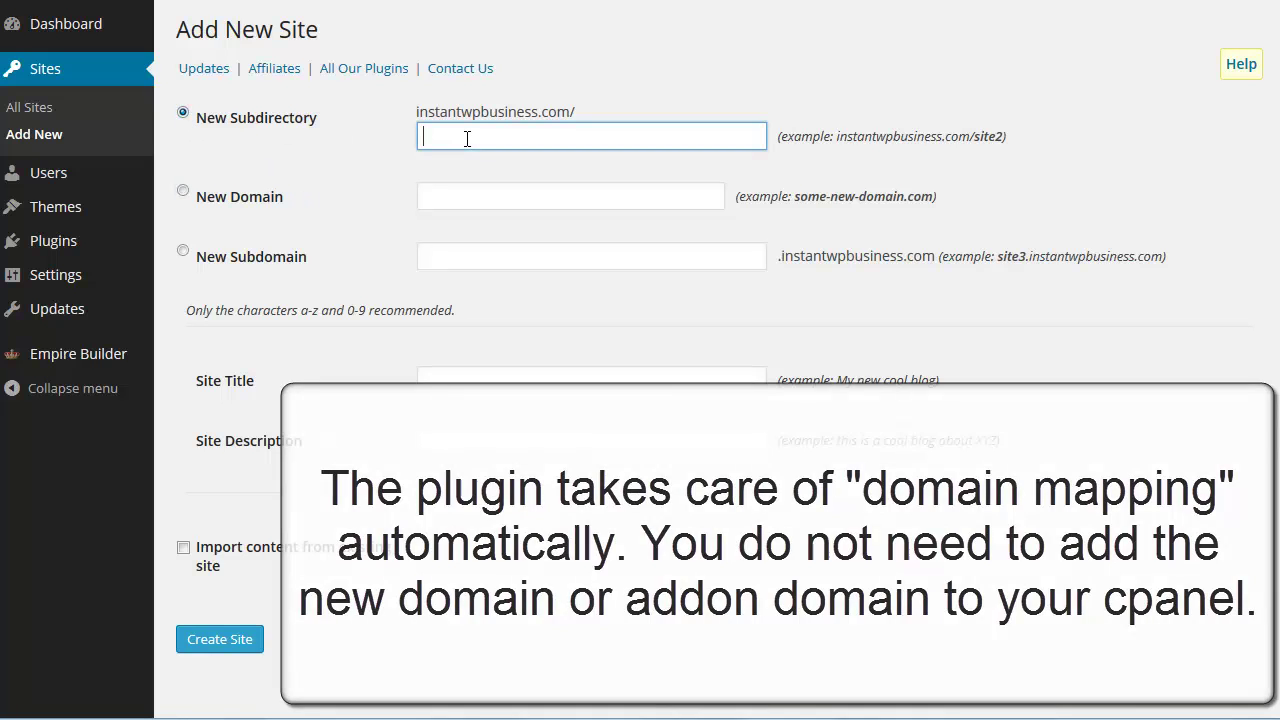
type("geo")
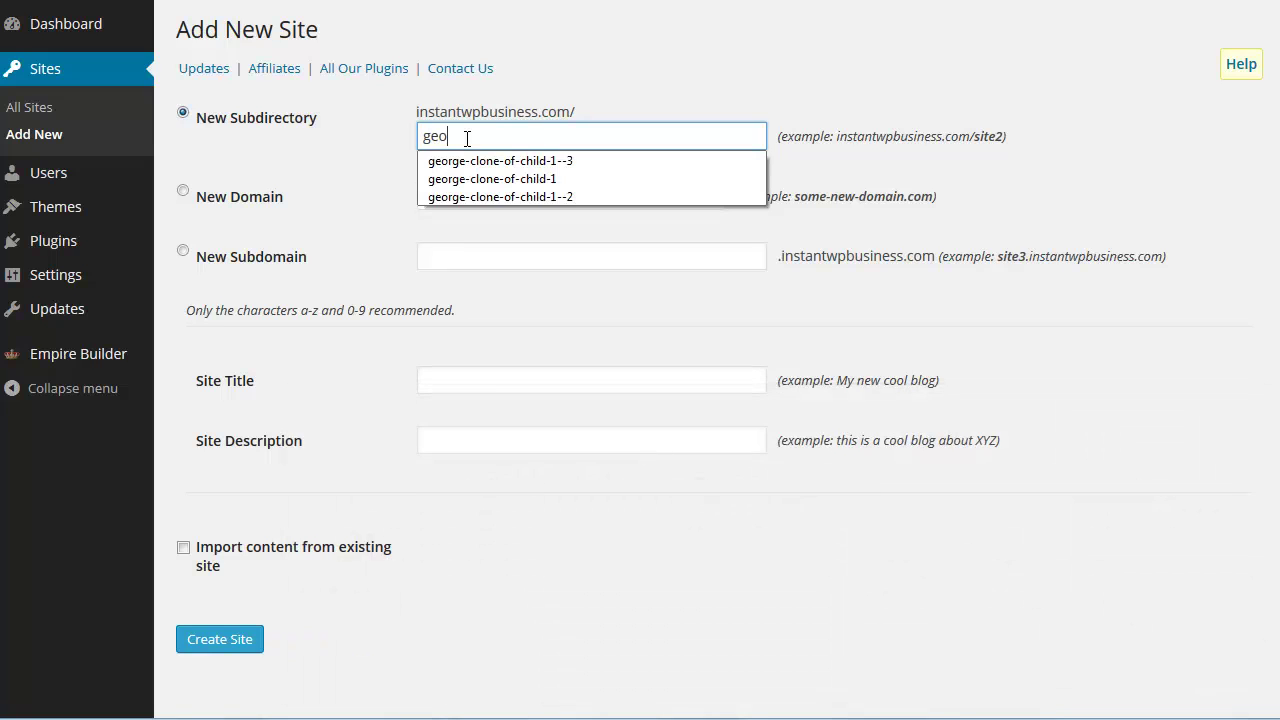
type("rge-s")
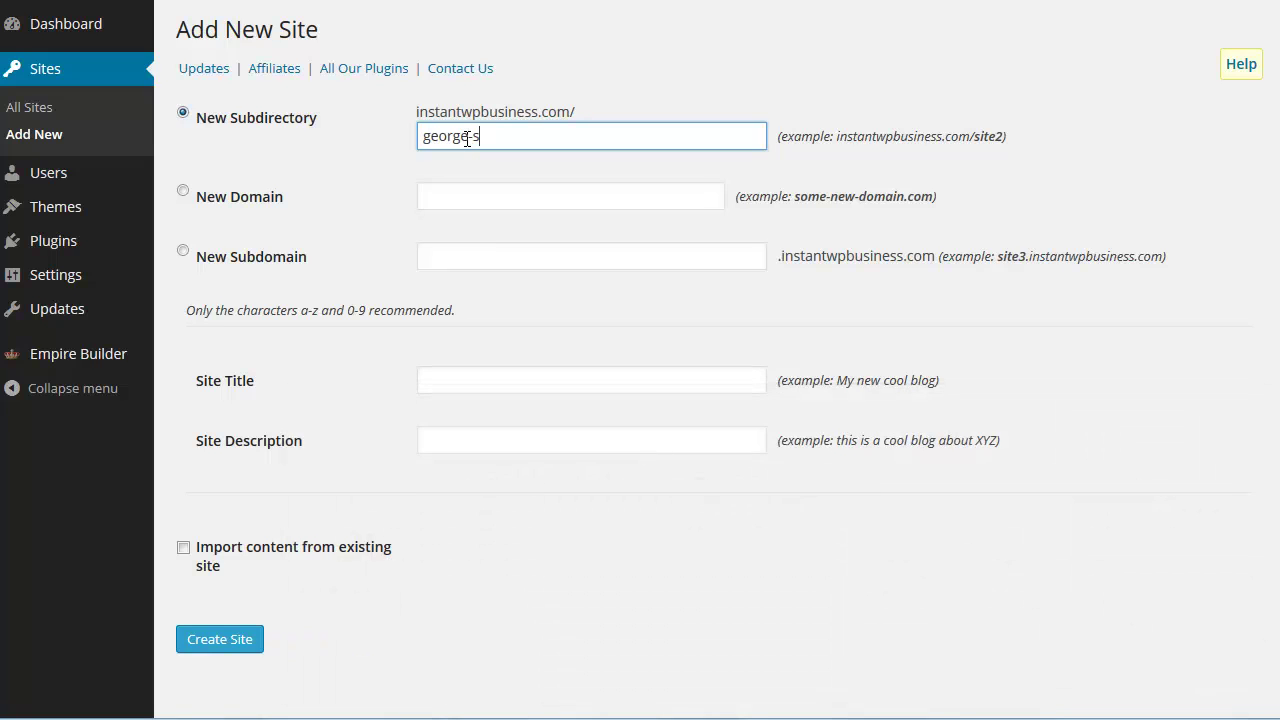
type("ite-1")
Set the site title to "George site 1" and the site description to "description1"
left_click(472, 380)
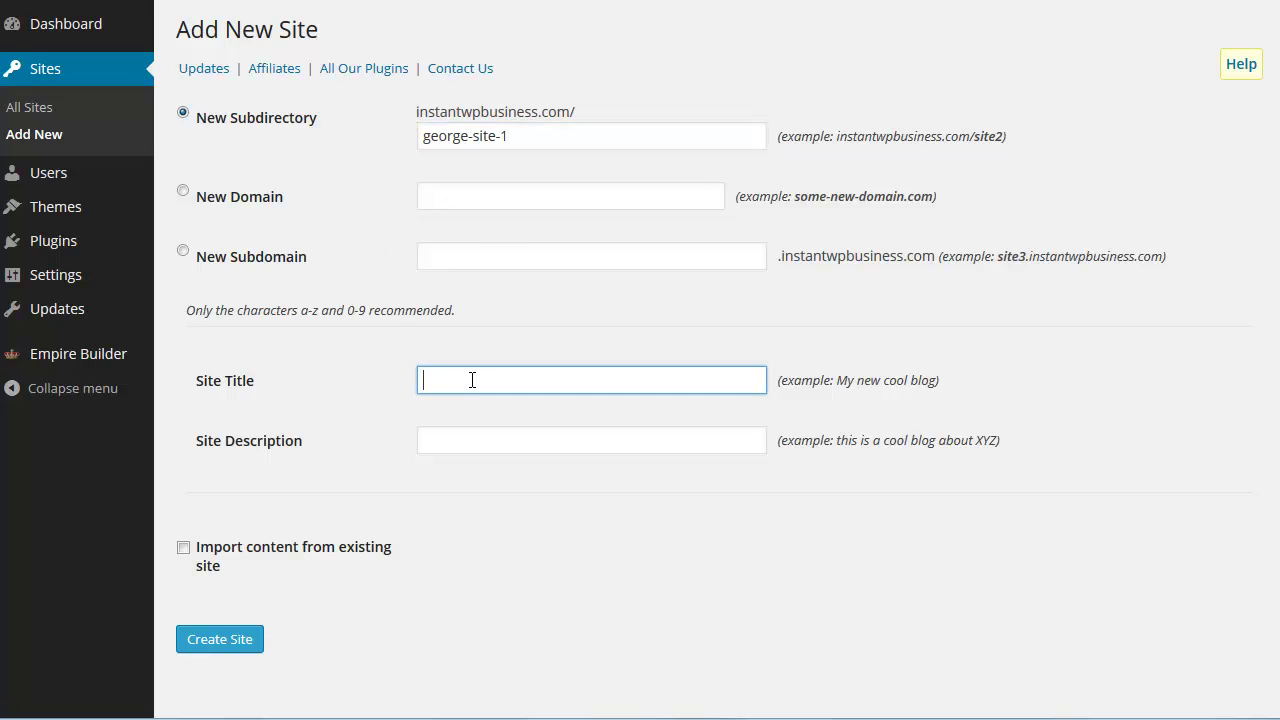
left_click(472, 380)
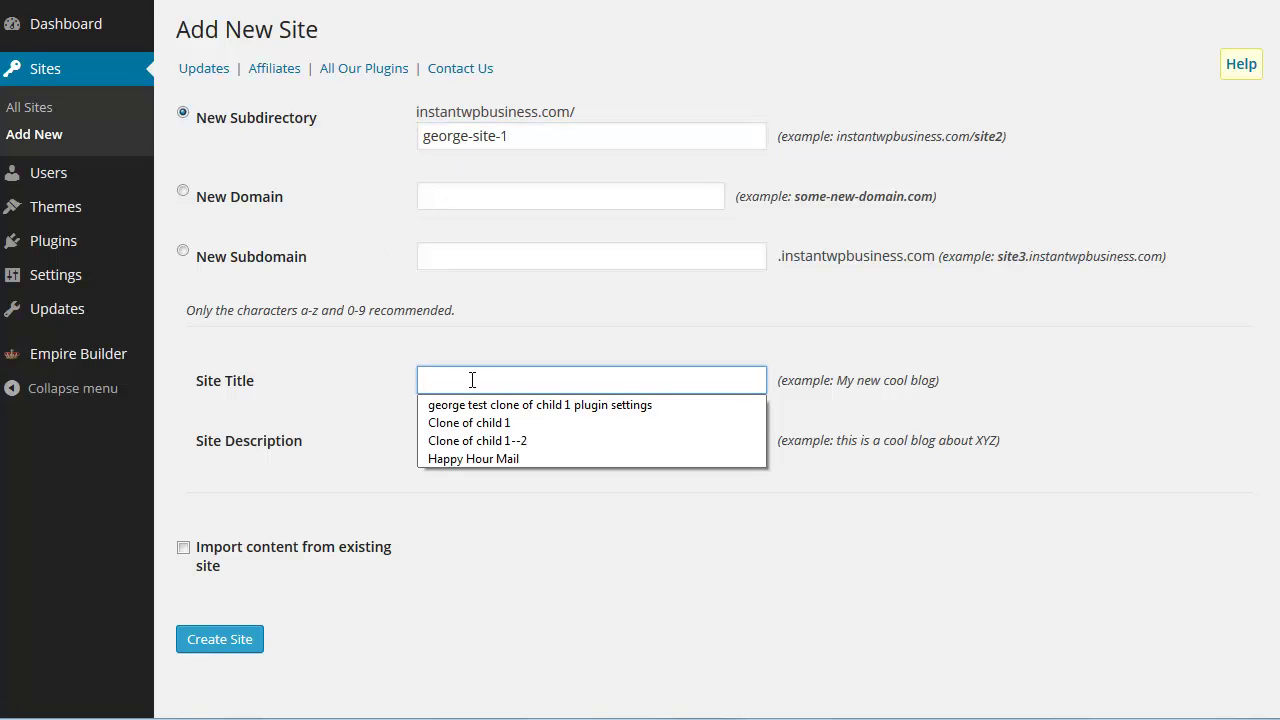
type("G")
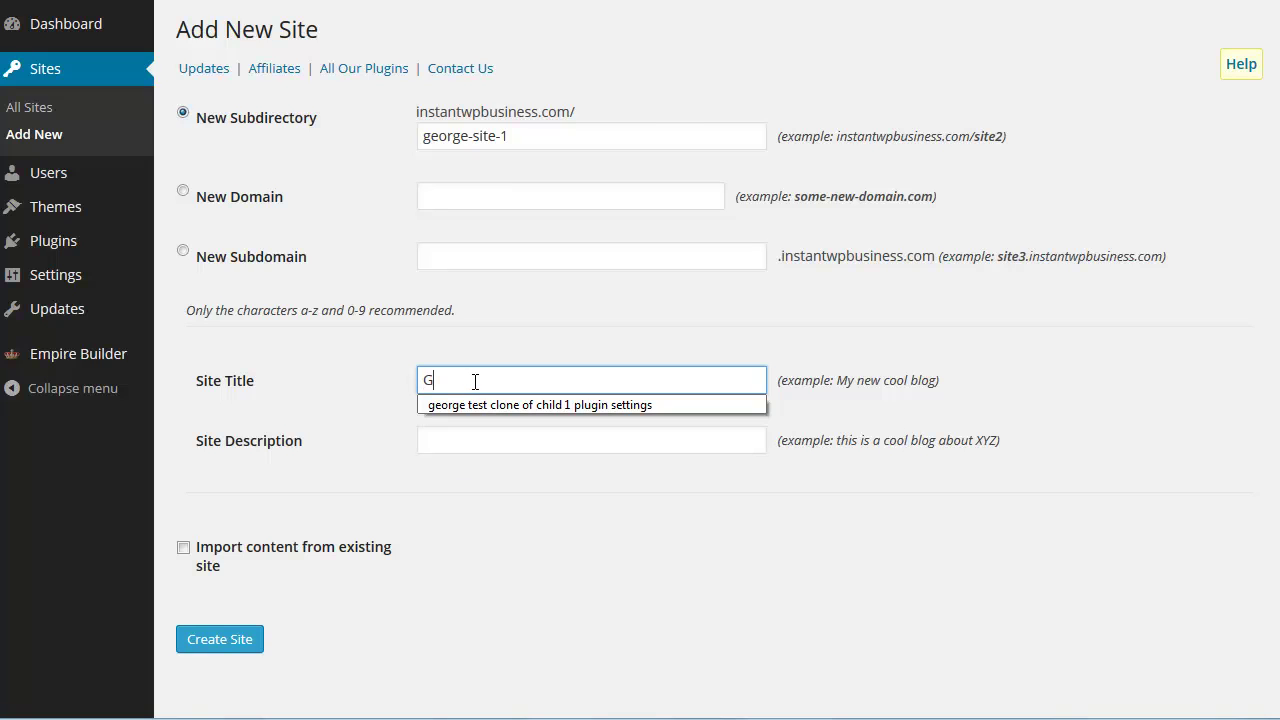
type("eorge Site 1")
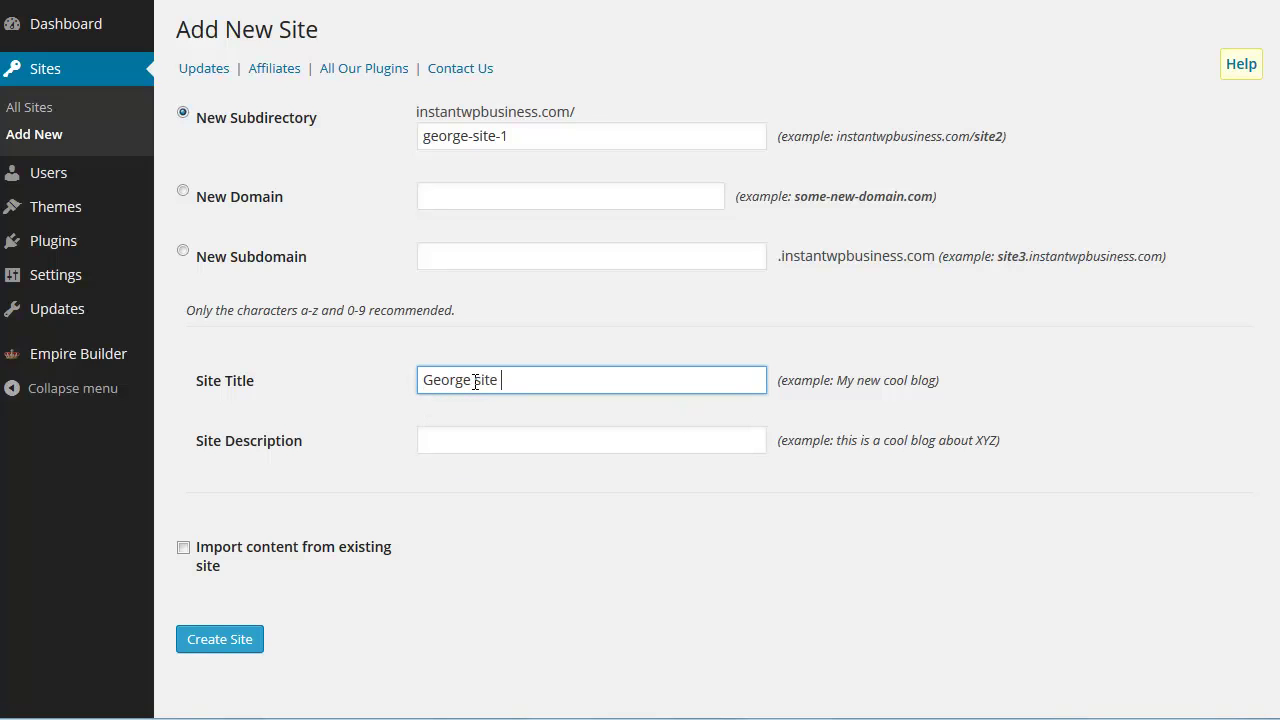
left_click(472, 440)
type("des")
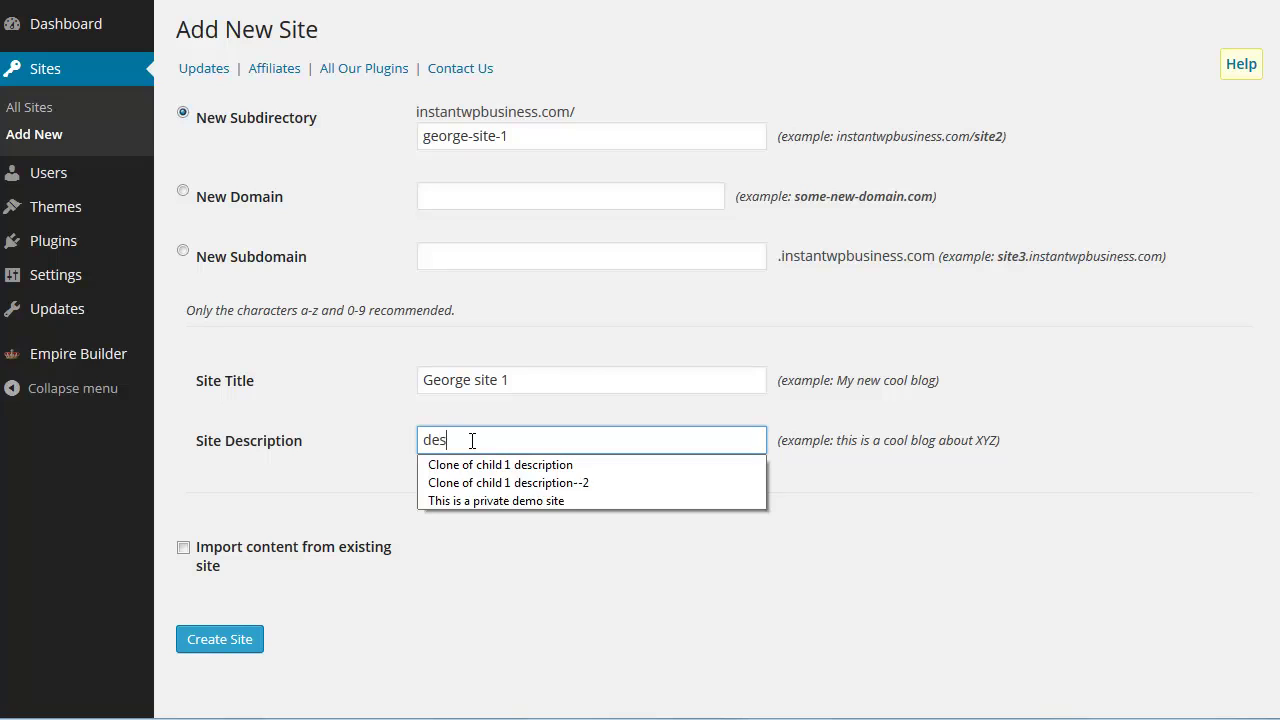
type("cription1")
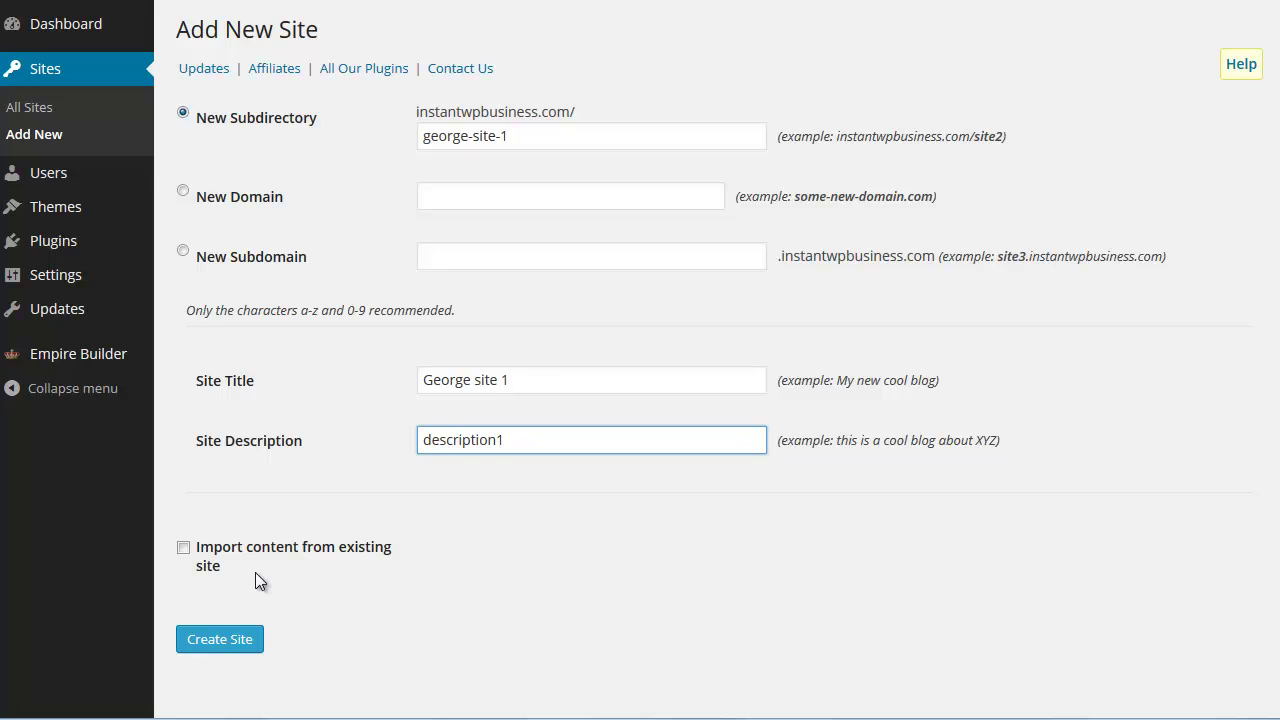
left_click(183, 548)
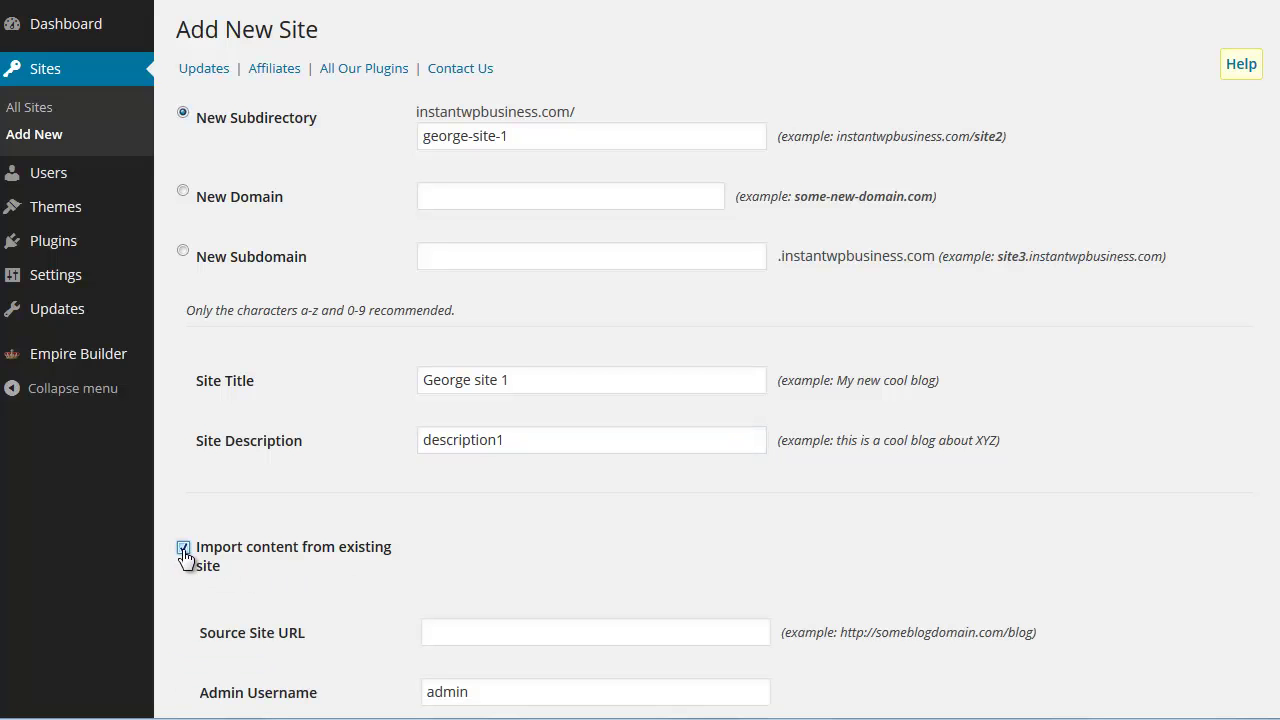
scroll(1046, 517, "down", 2)
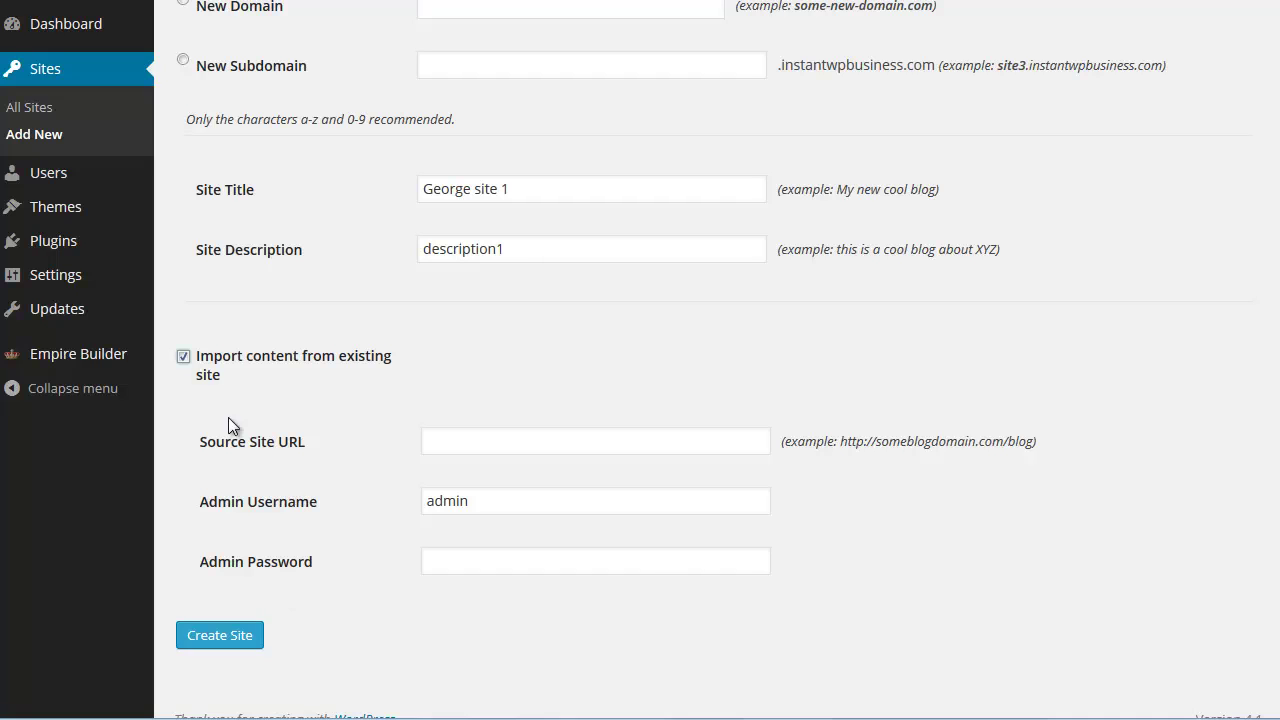
left_click(183, 356)
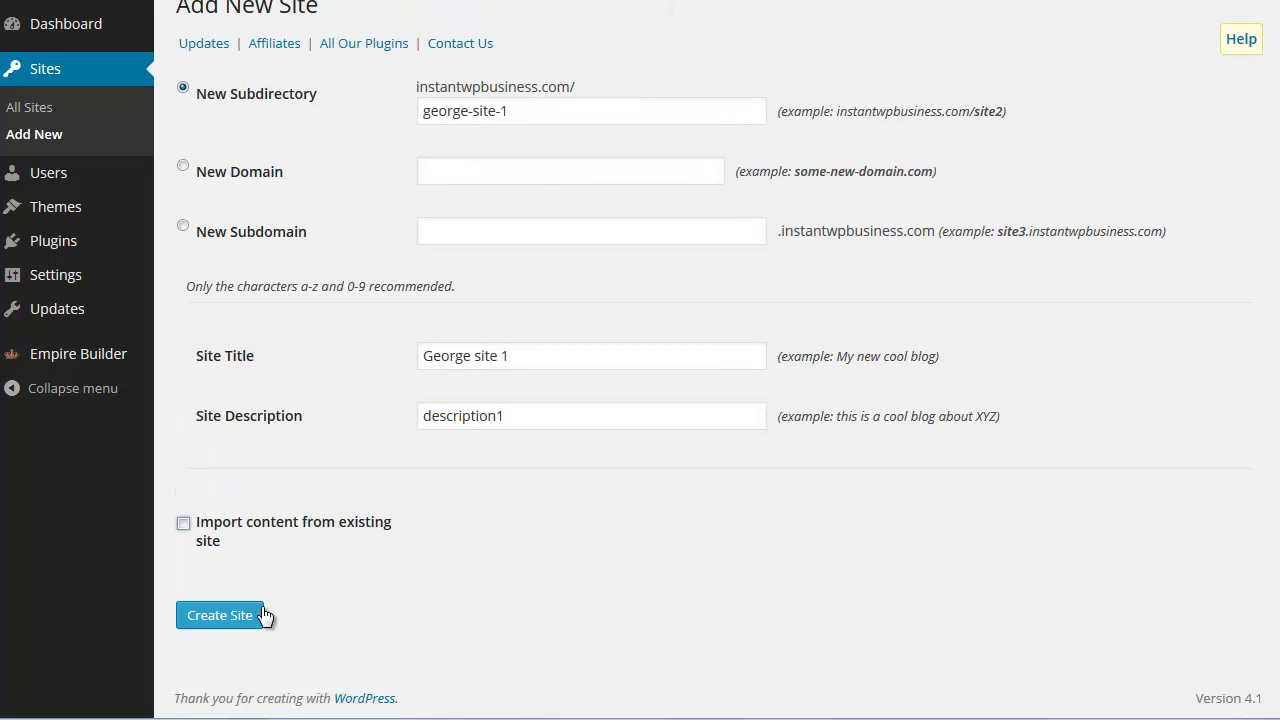
Create the first child site from the entered details
left_click(251, 615)
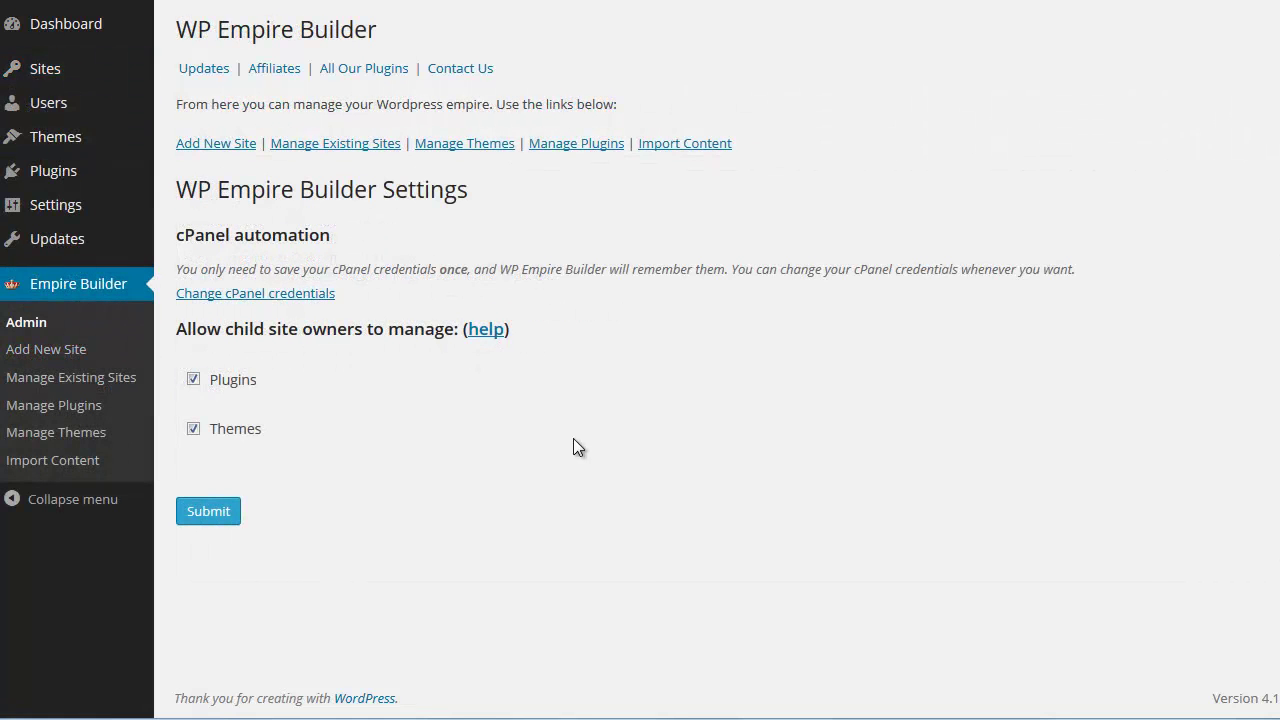
Start adding another new site and set its subdirectory to "george-site-2"
left_click(72, 357)
left_click(501, 133)
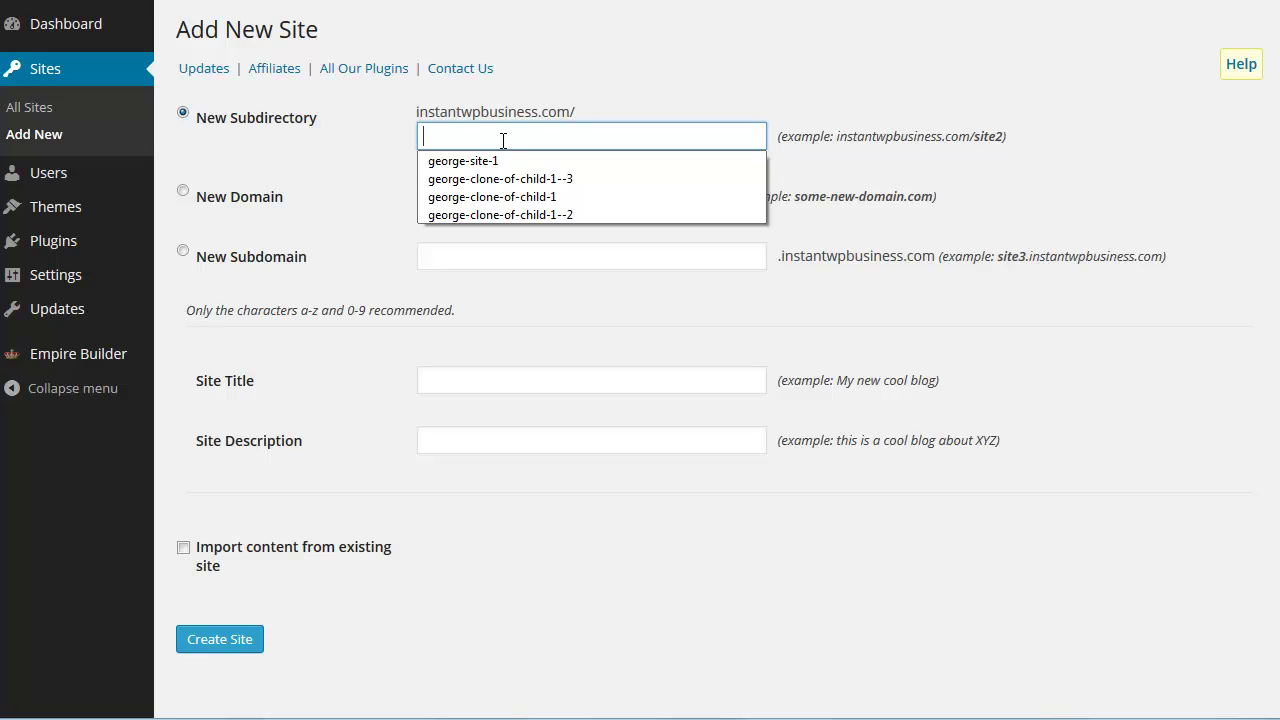
left_click(500, 162)
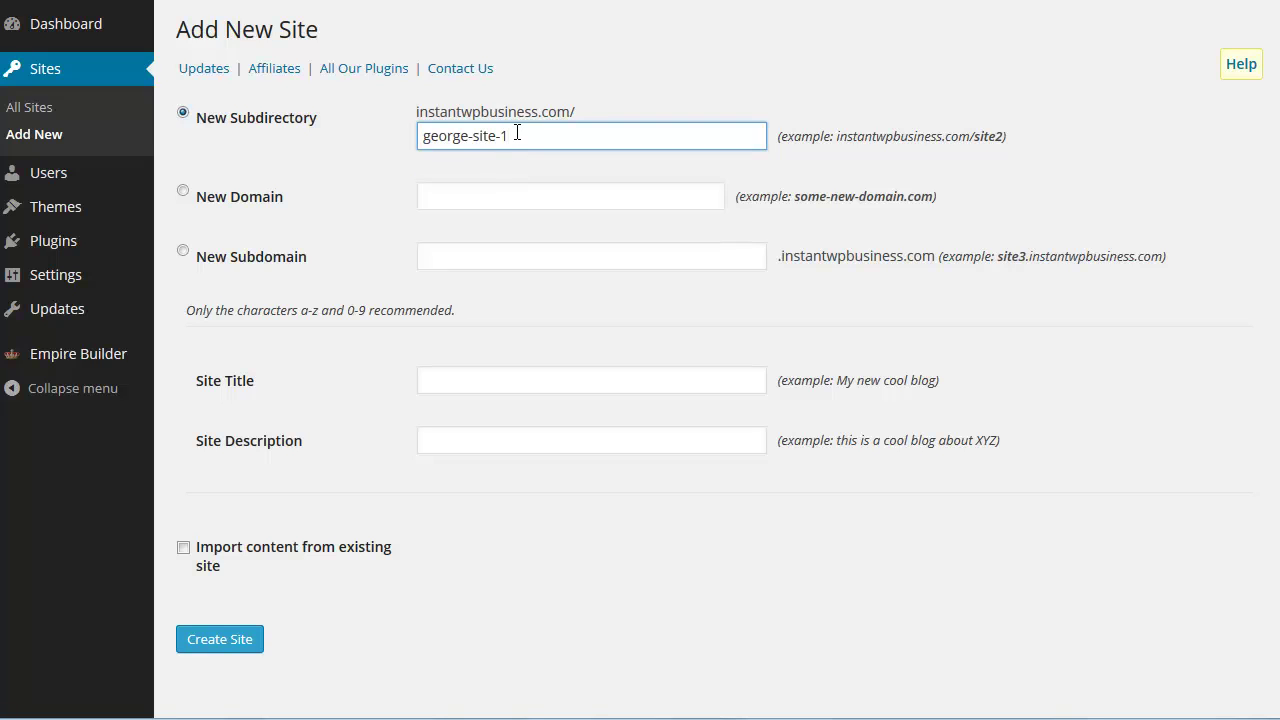
key("BackSpace")
type("2")
Title the second site "George site 2", set its description to "description2", and create it
left_click(474, 382)
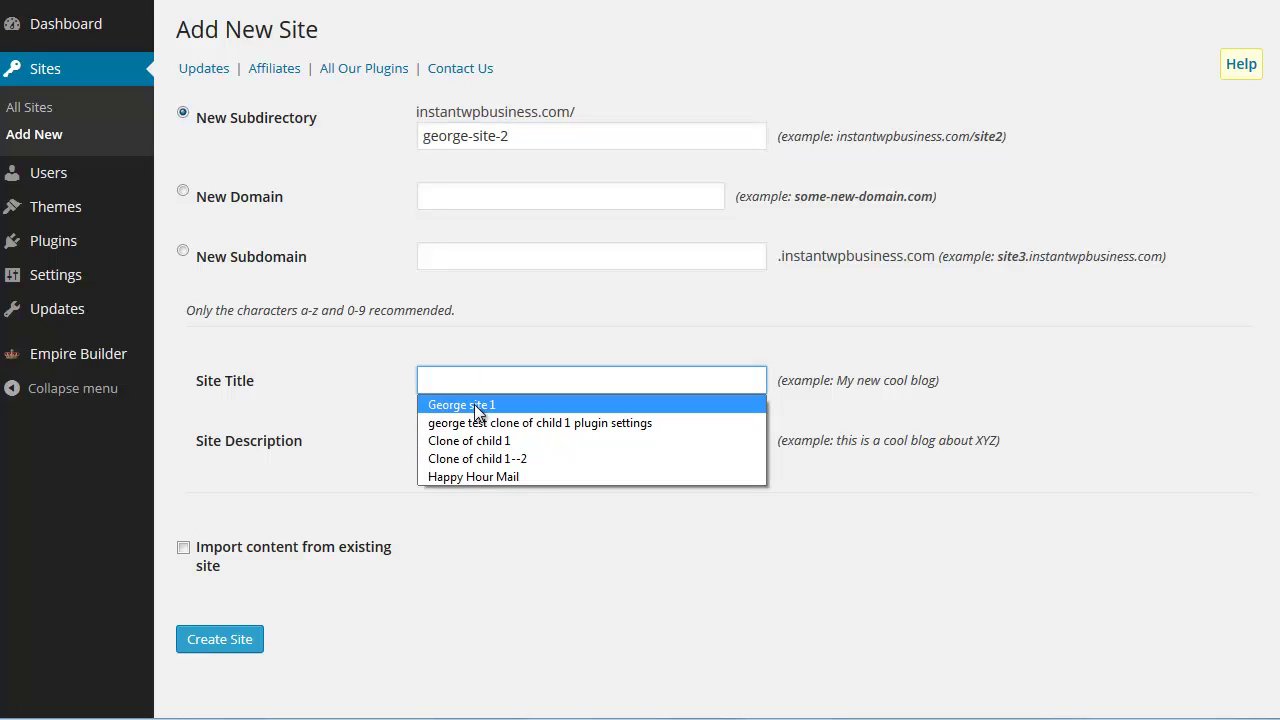
left_click(474, 404)
key("BackSpace")
type("2")
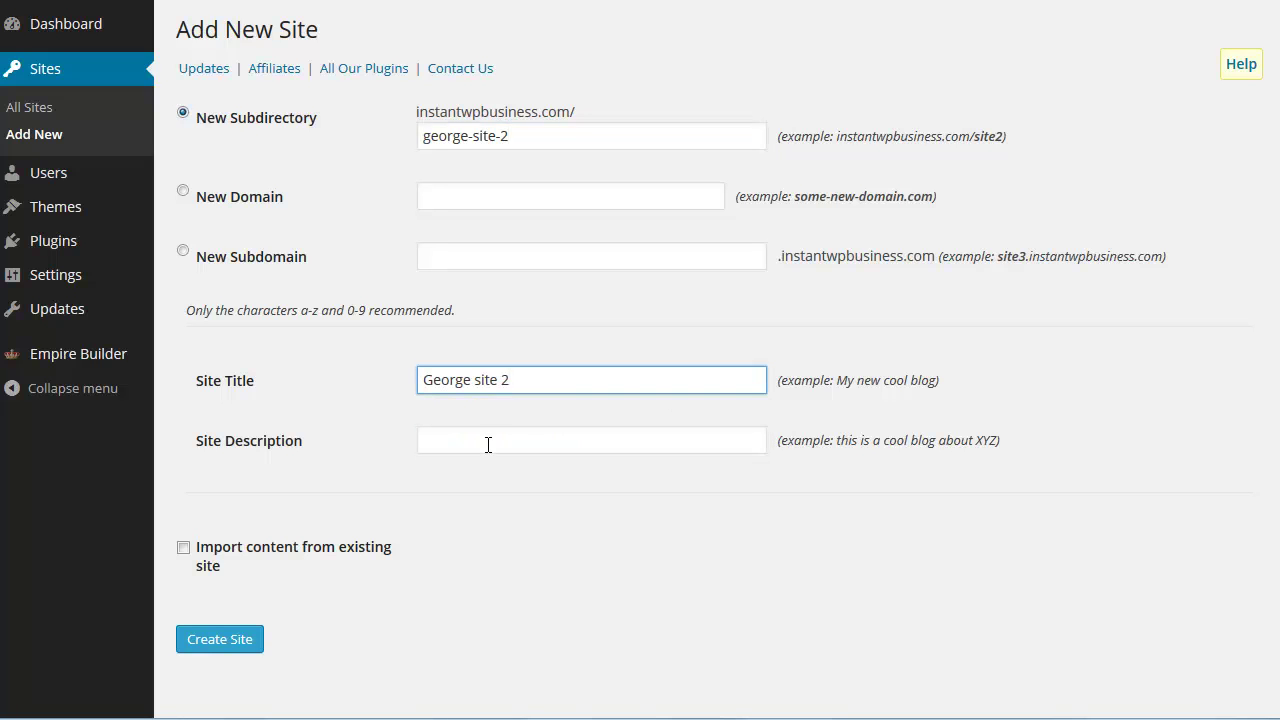
left_click(488, 442)
left_click(497, 466)
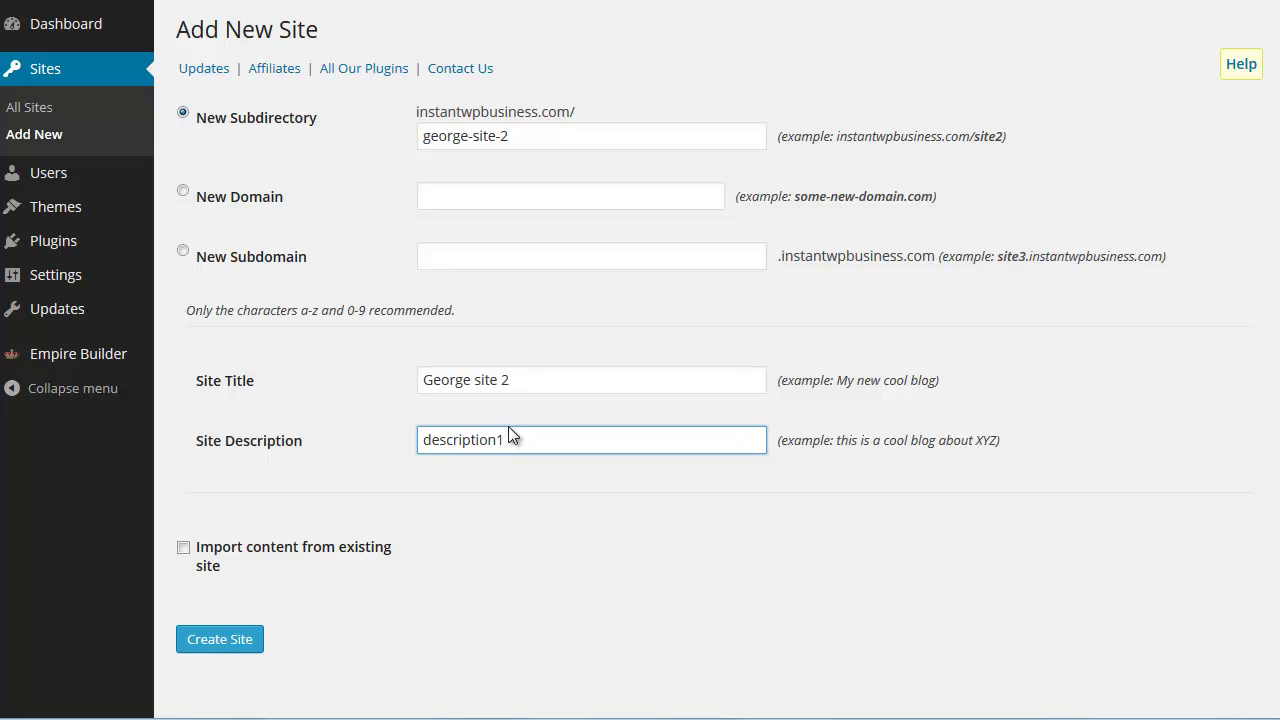
key("BackSpace")
type("2")
left_click(249, 638)
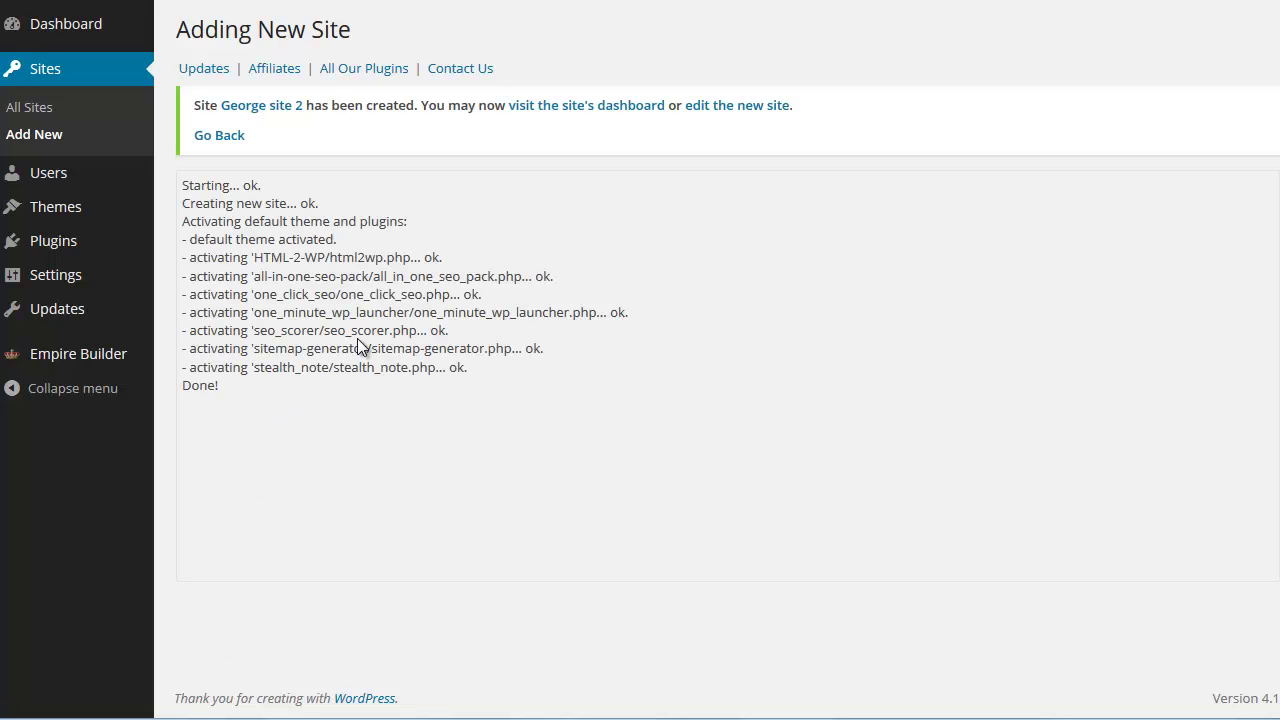
Open the dashboard of George site 2 from the network's existing sites and examine its available plugins
mouse_move(100, 358)
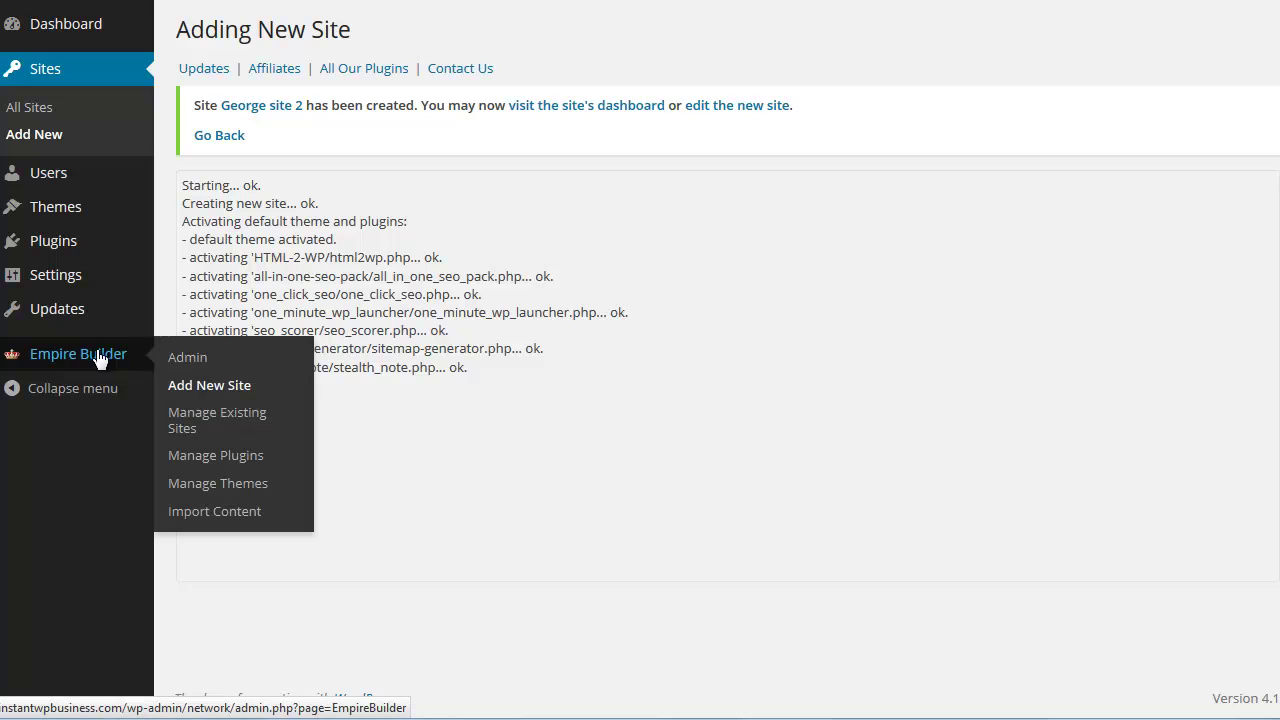
left_click(205, 418)
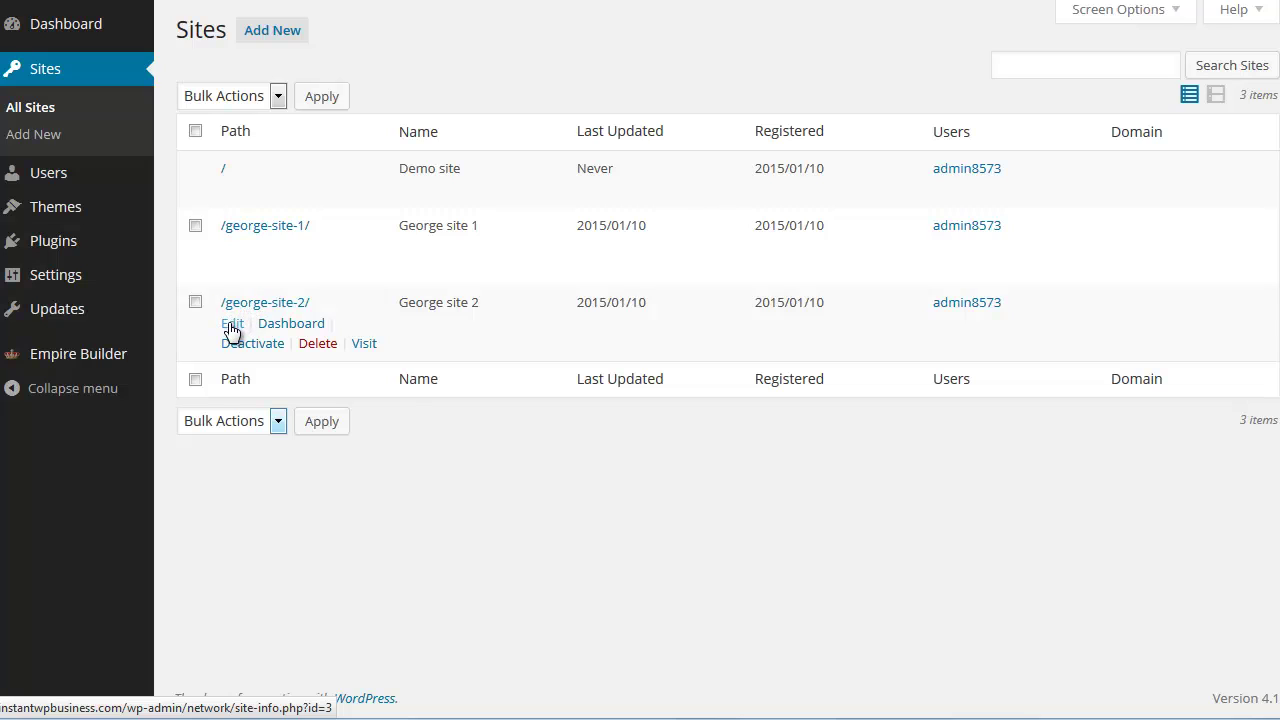
left_click(305, 325)
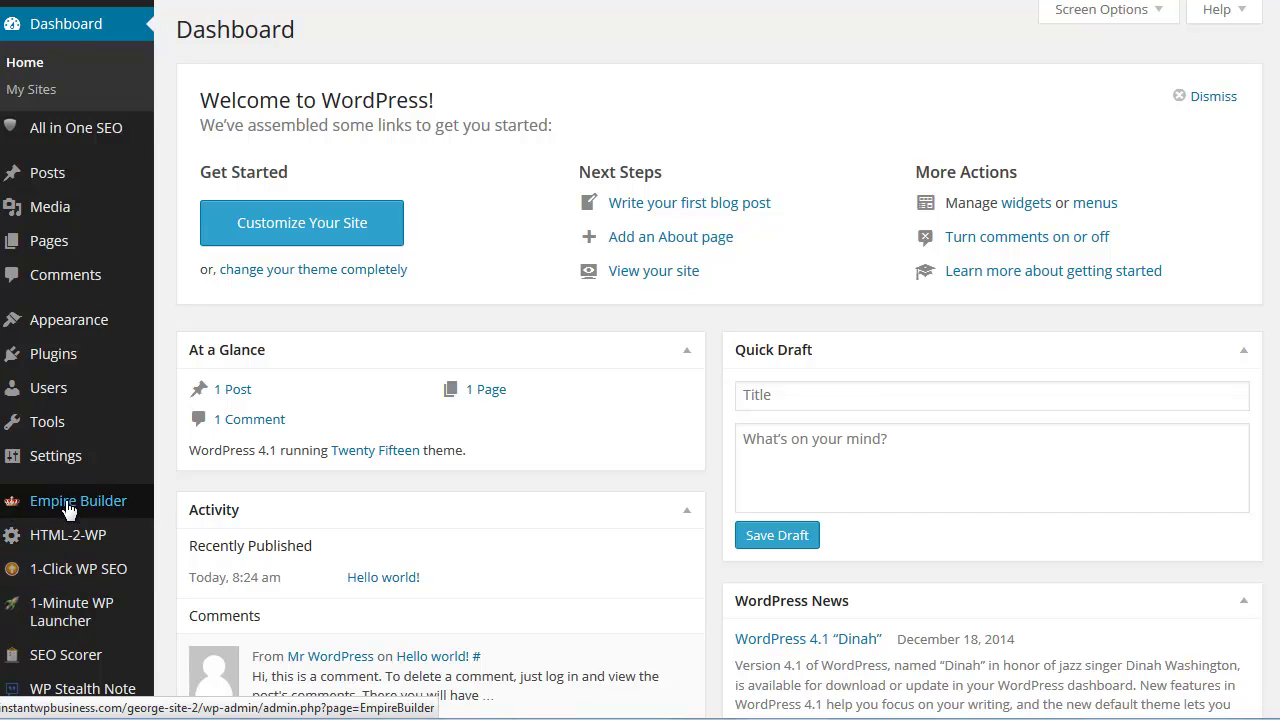
mouse_move(71, 519)
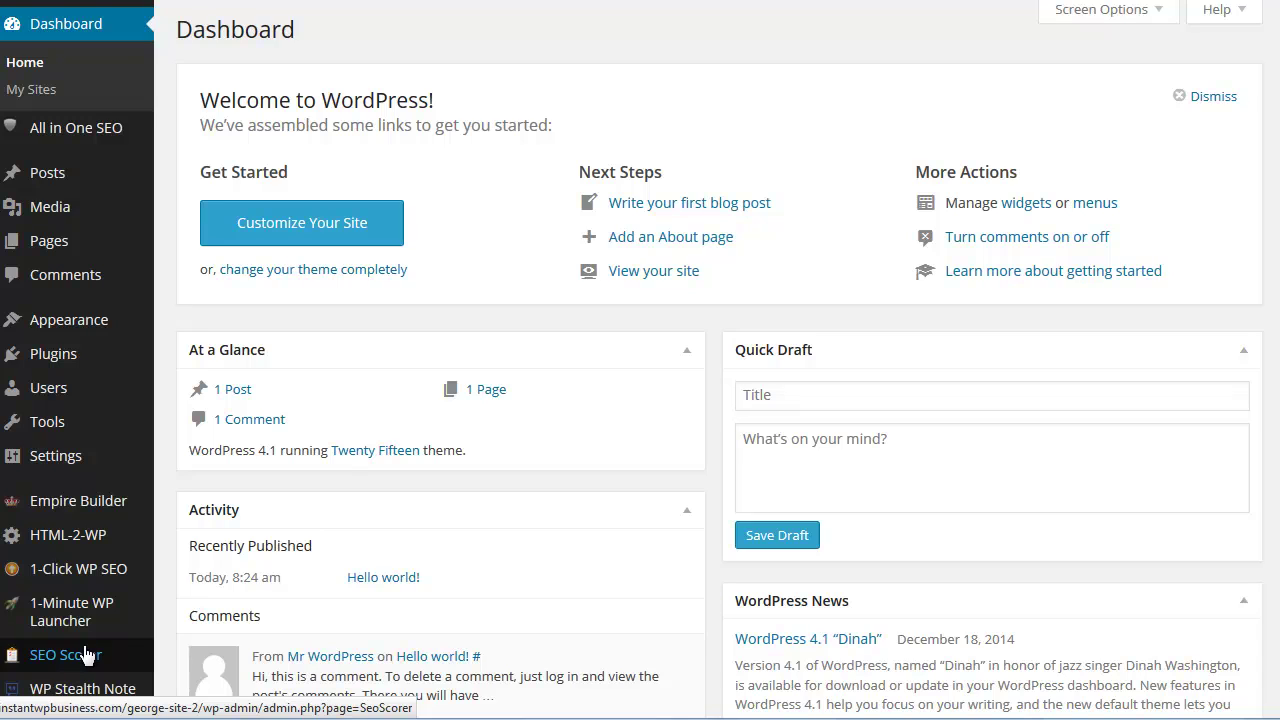
Make Twenty Fourteen the default theme for new sites in the network's theme management
left_click(160, 12)
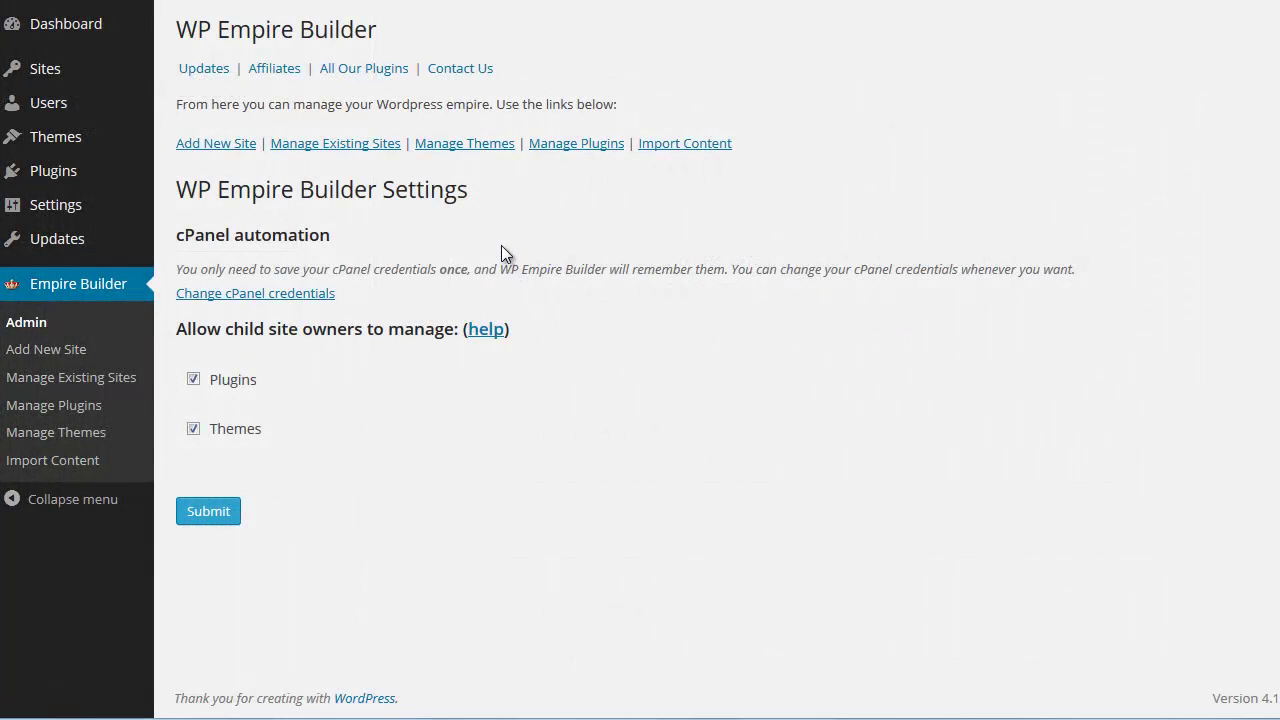
left_click(480, 145)
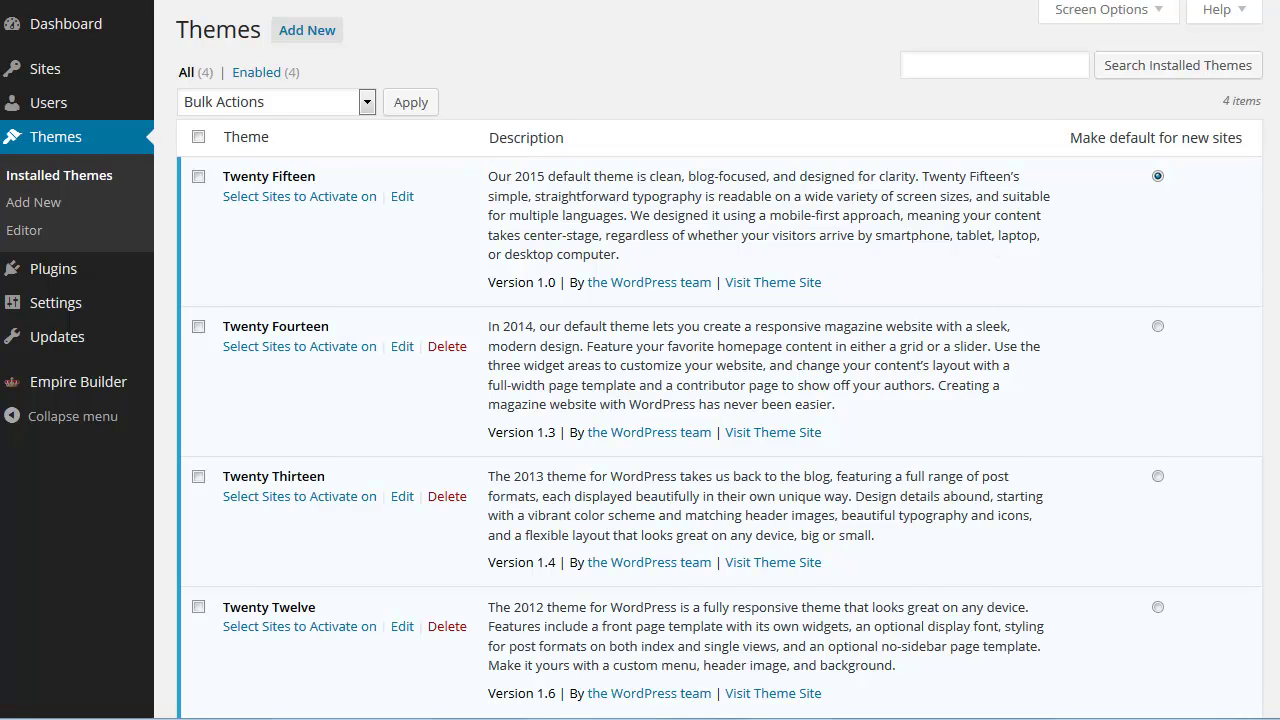
scroll(1095, 236, "down", 3)
scroll(1095, 236, "up", 2)
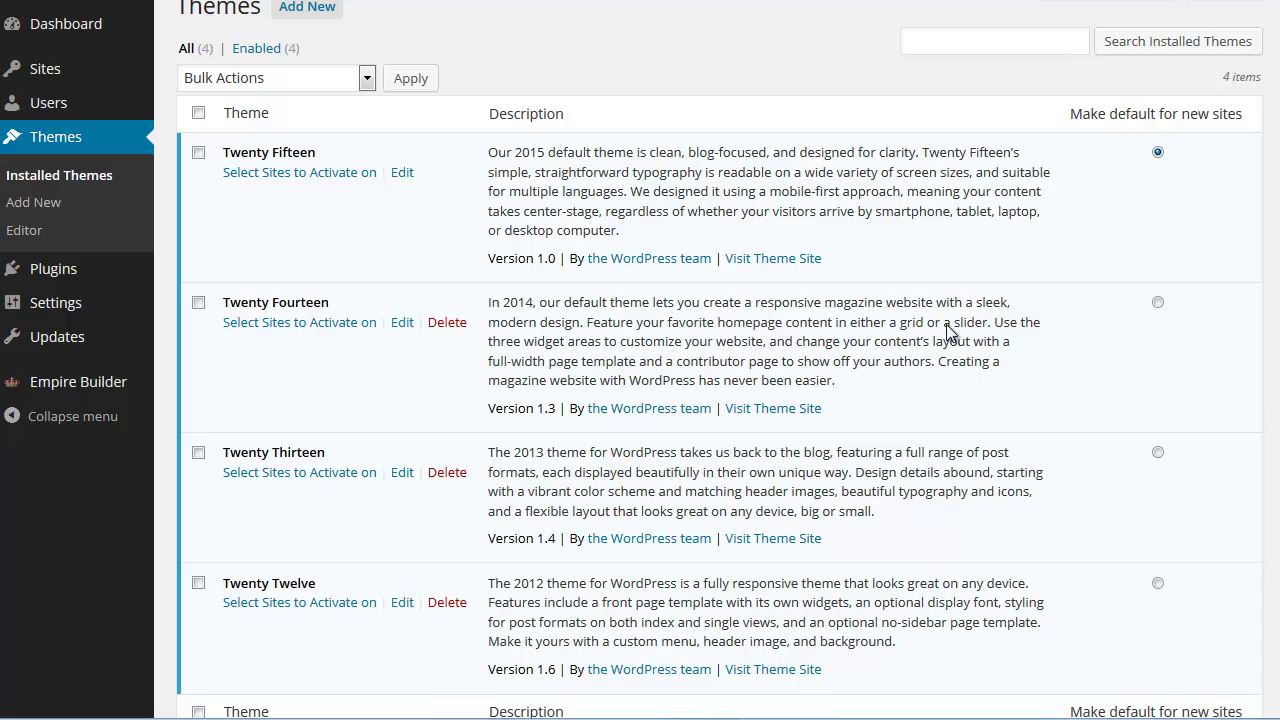
left_click(1158, 303)
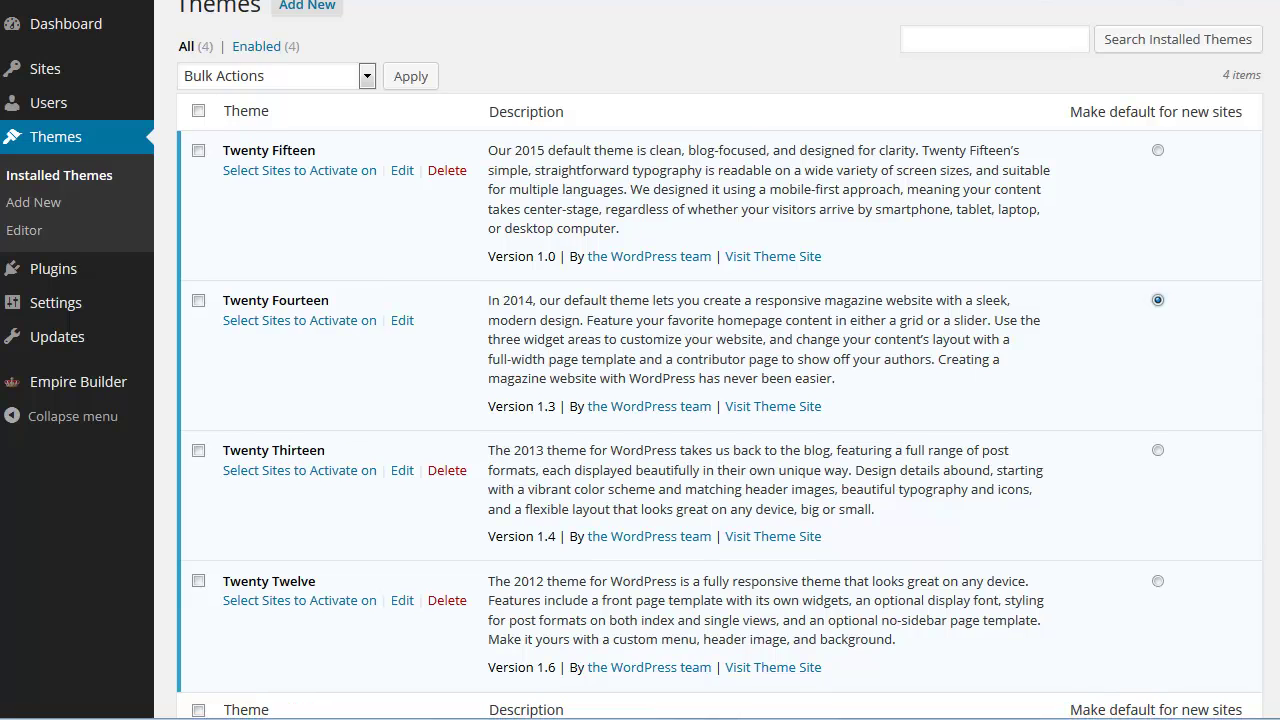
scroll(1276, 460, "down", 3)
scroll(1276, 468, "up", 3)
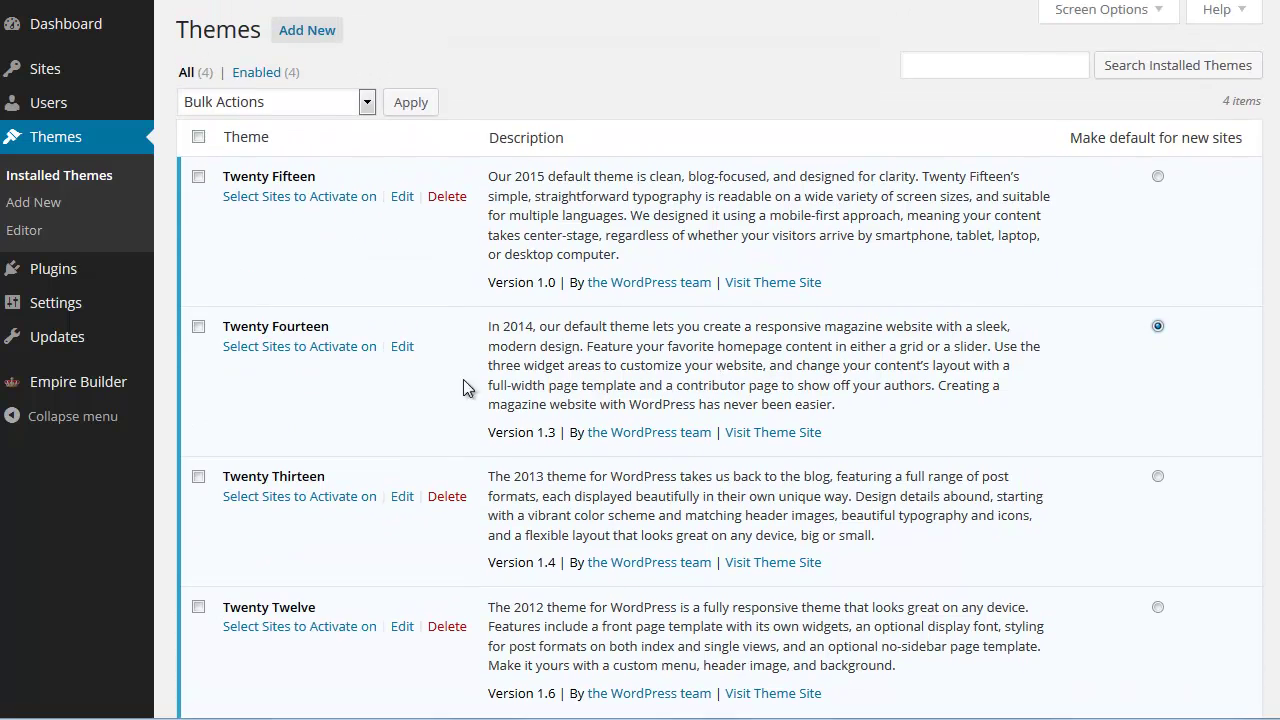
Upload the plugin archive ama_search_bar.2.2.2.zip and install it on the network
mouse_move(20, 376)
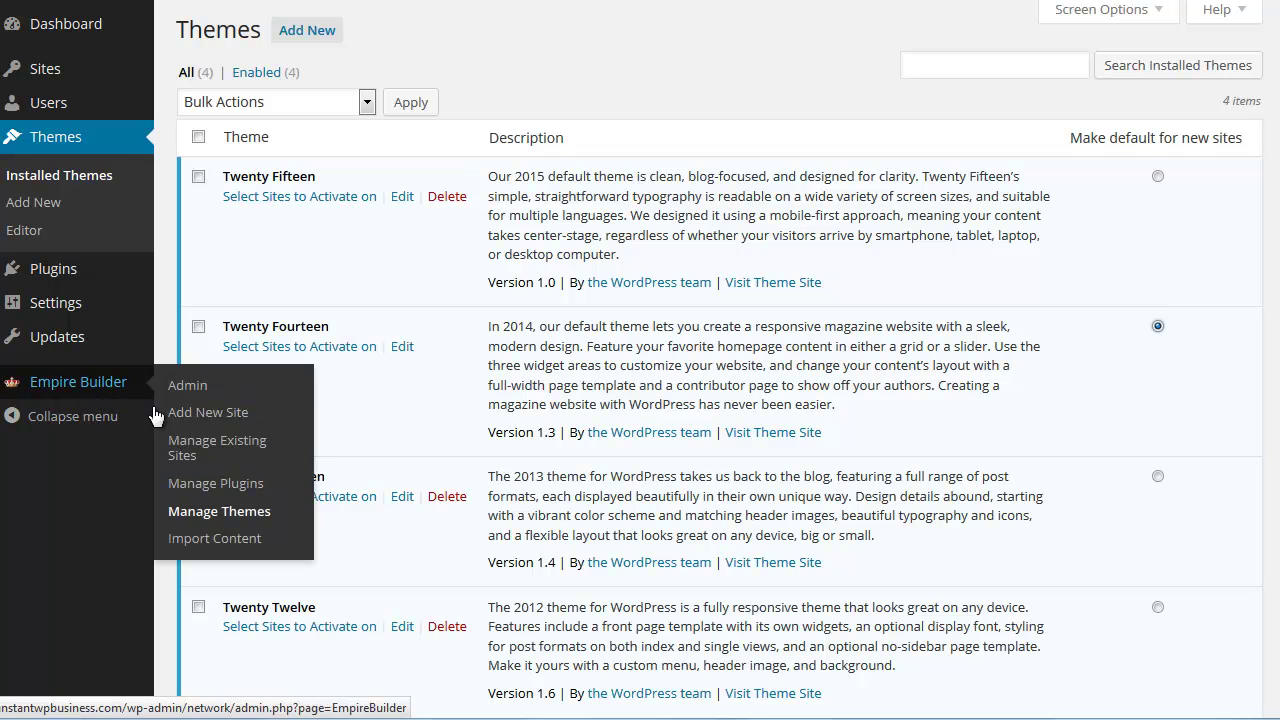
left_click(204, 489)
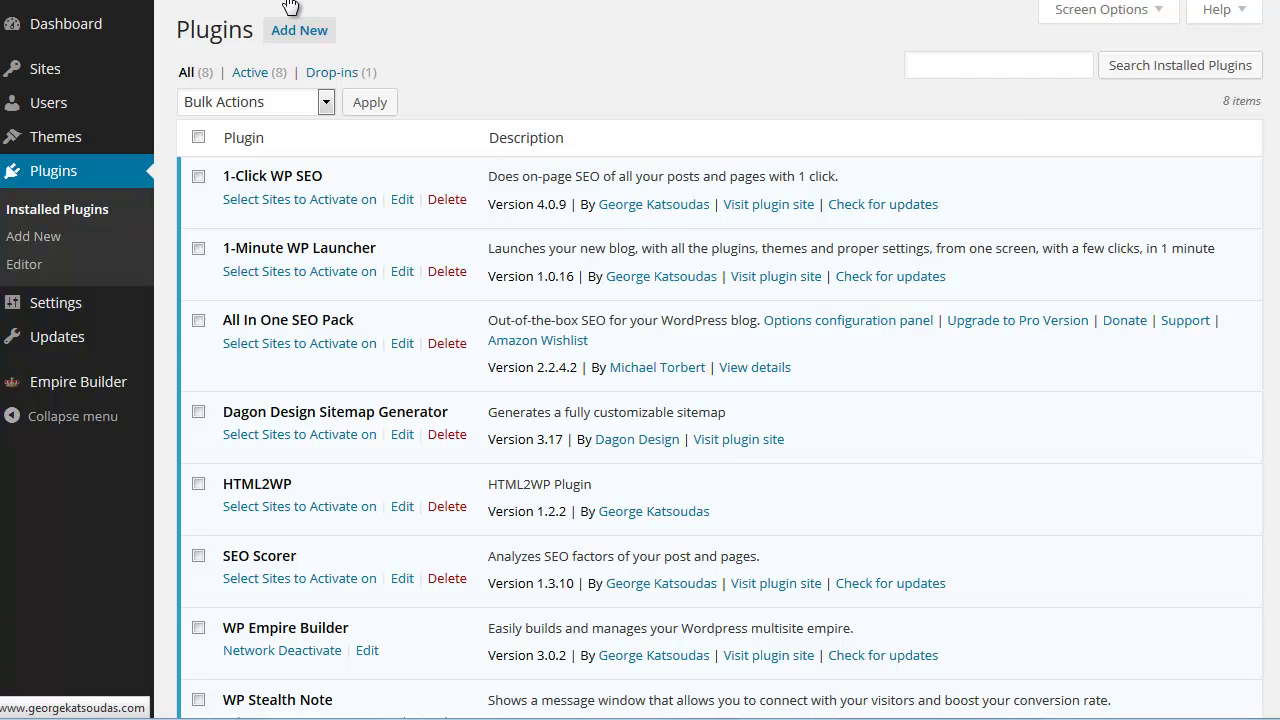
left_click(296, 32)
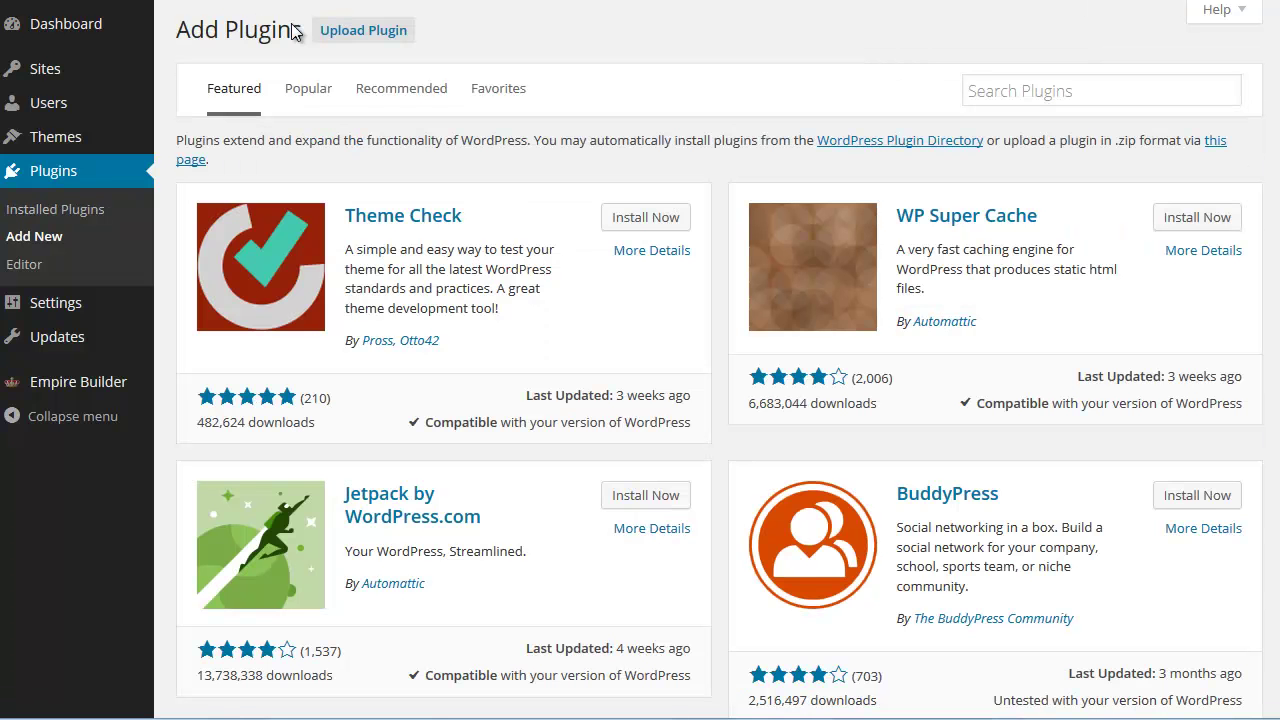
left_click(343, 32)
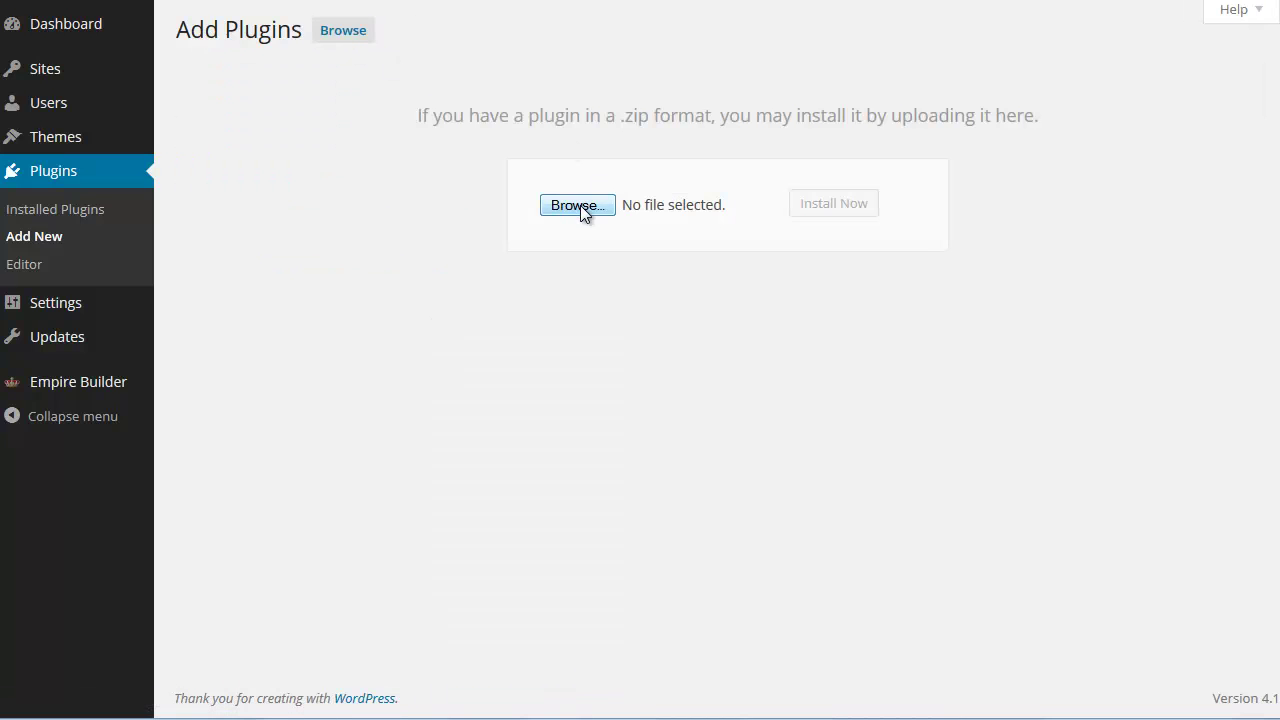
left_click(580, 205)
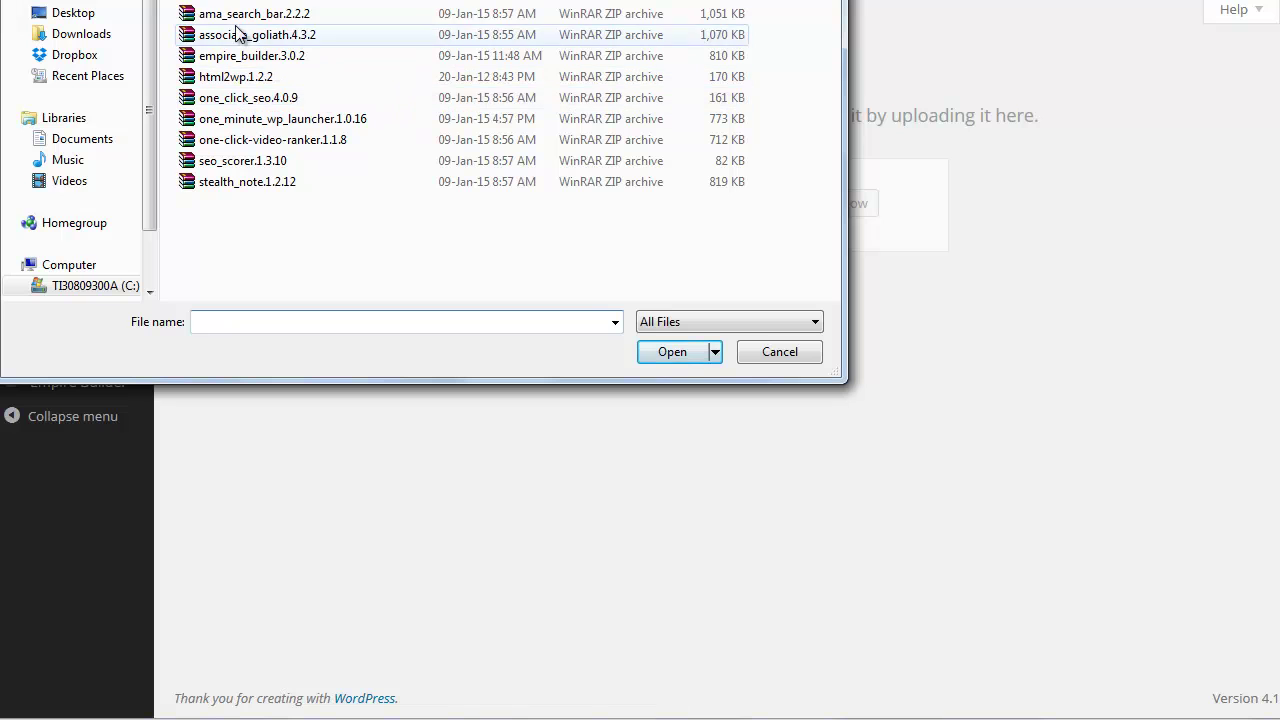
left_click(245, 14)
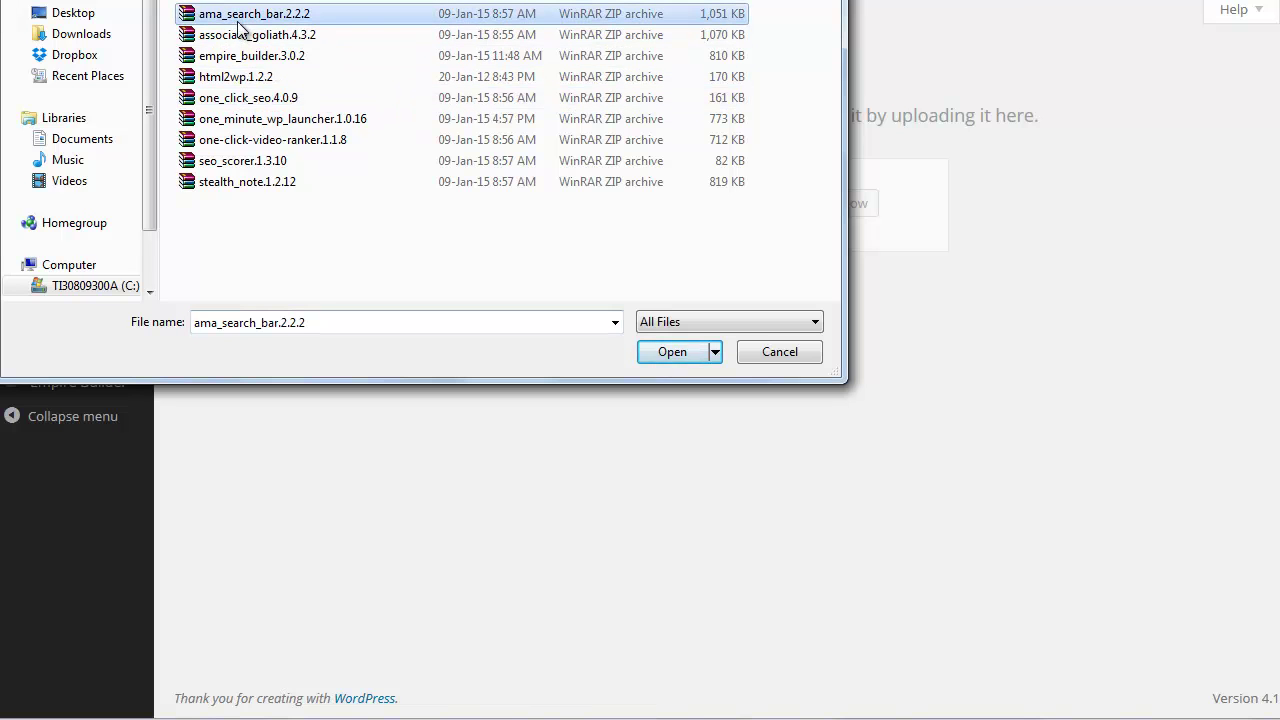
left_click(670, 353)
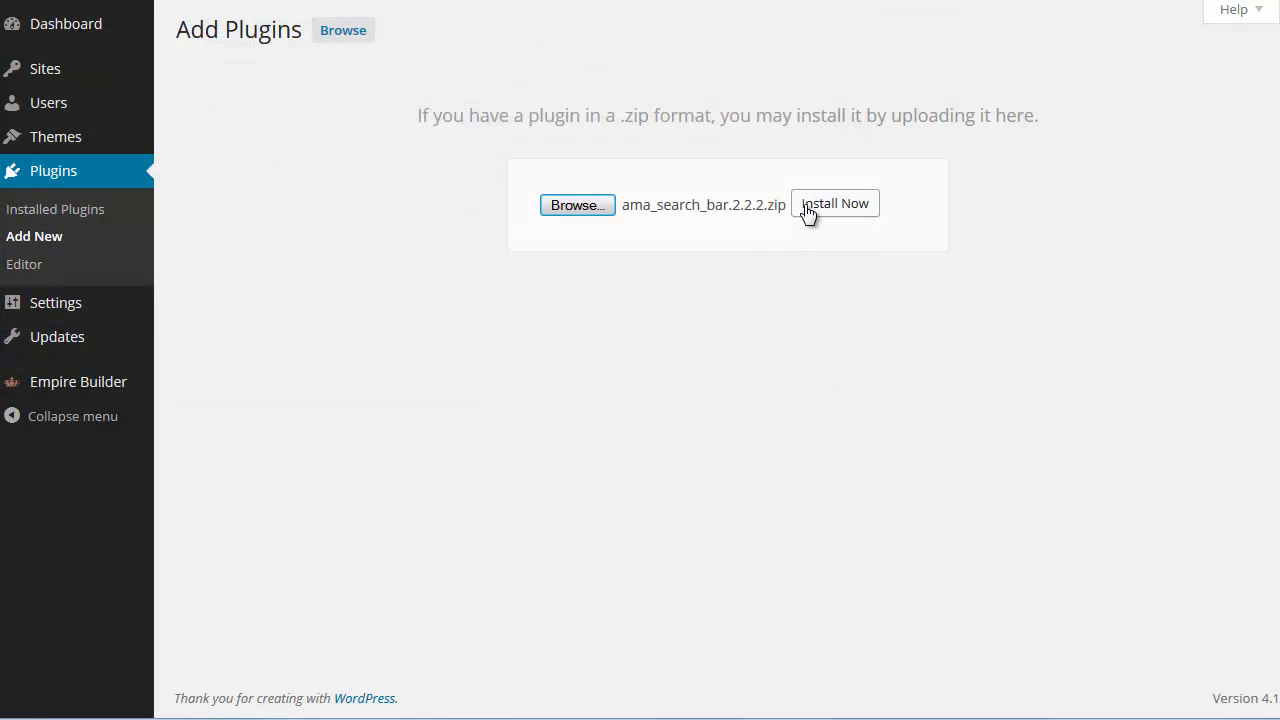
left_click(807, 213)
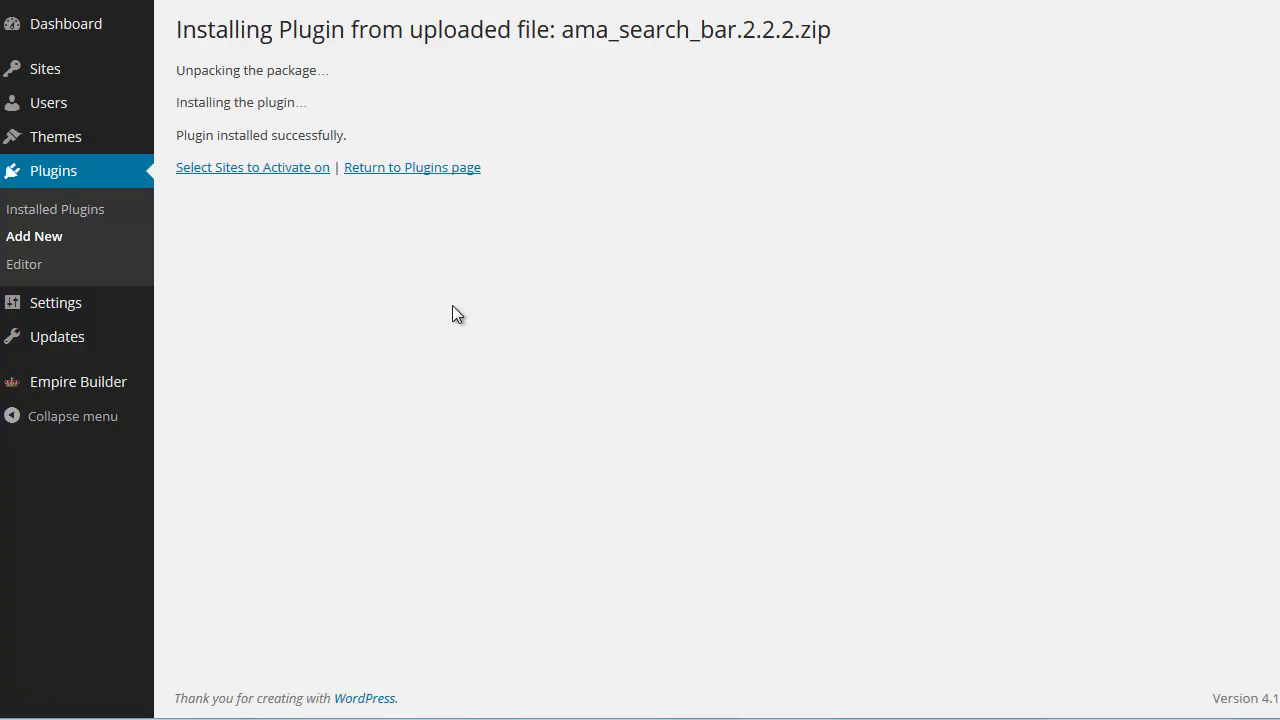
Activate Ama Search Bar on George site 2, George site 1 and Demo site, and make it active by default on new sites
left_click(218, 172)
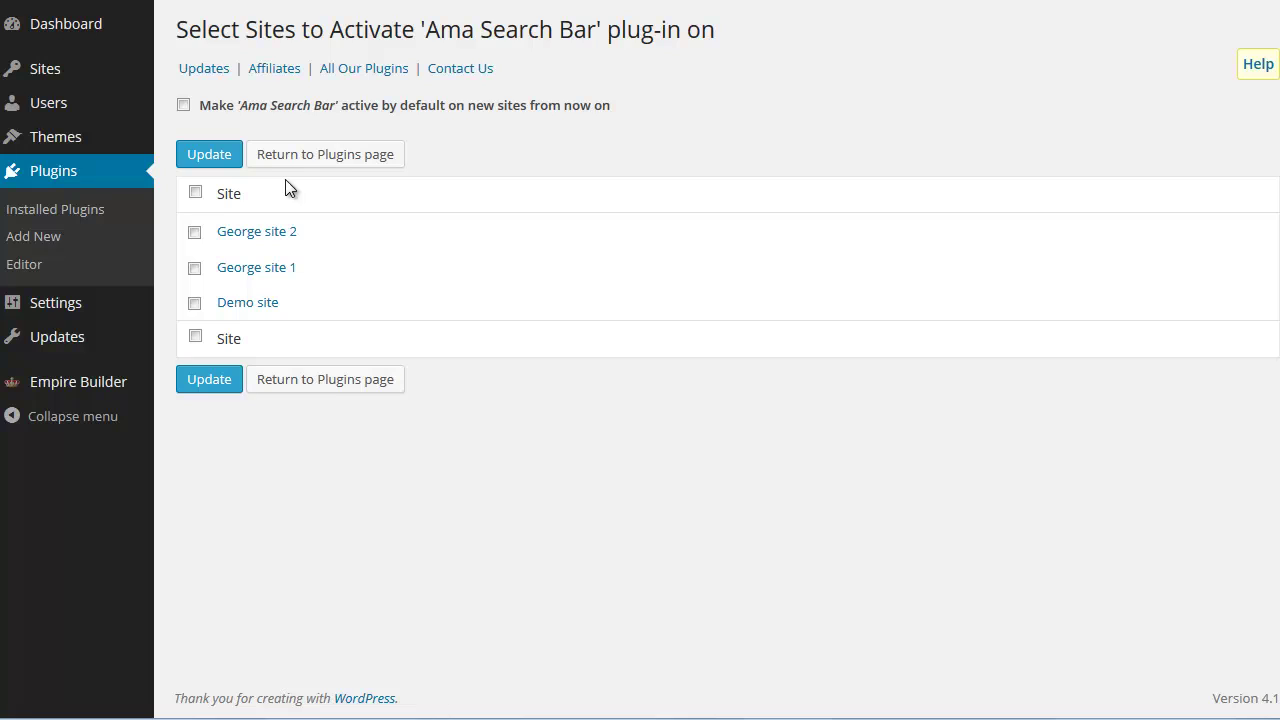
double_click(185, 107)
left_click(186, 107)
left_click(196, 194)
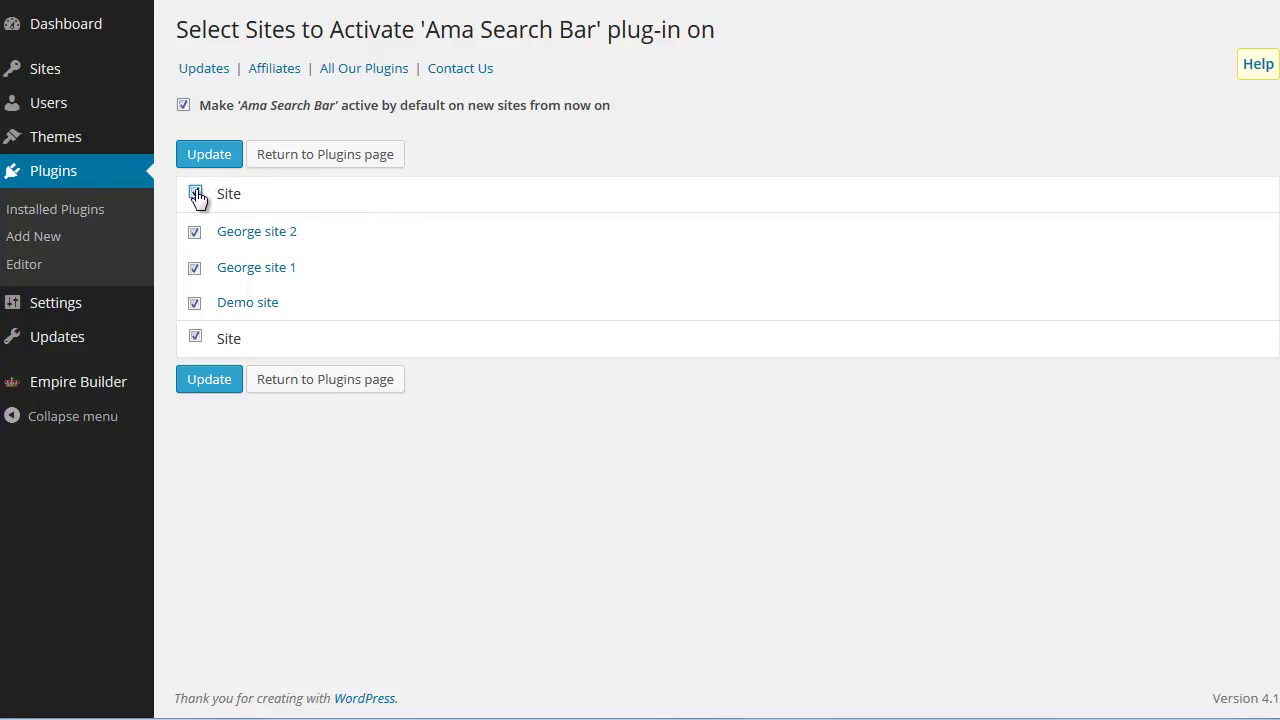
left_click(206, 385)
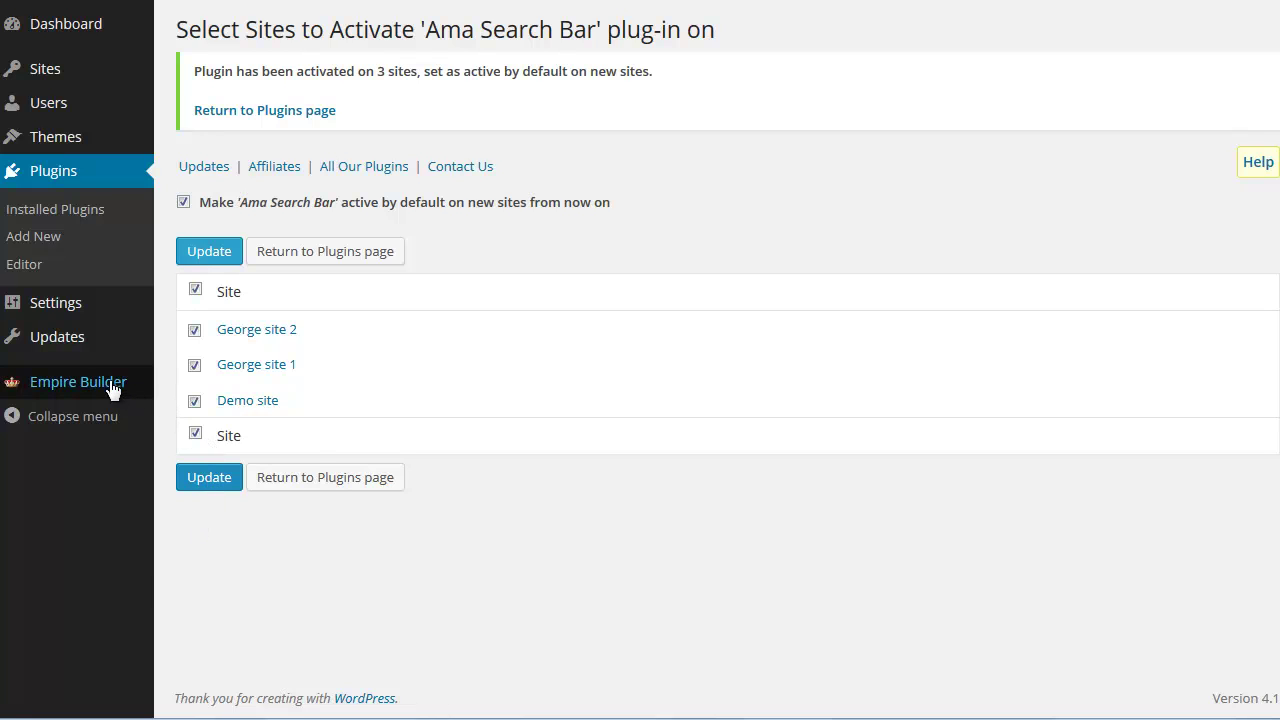
Set up a content import with George site 2 as the destination and enable removal of existing content
mouse_move(109, 389)
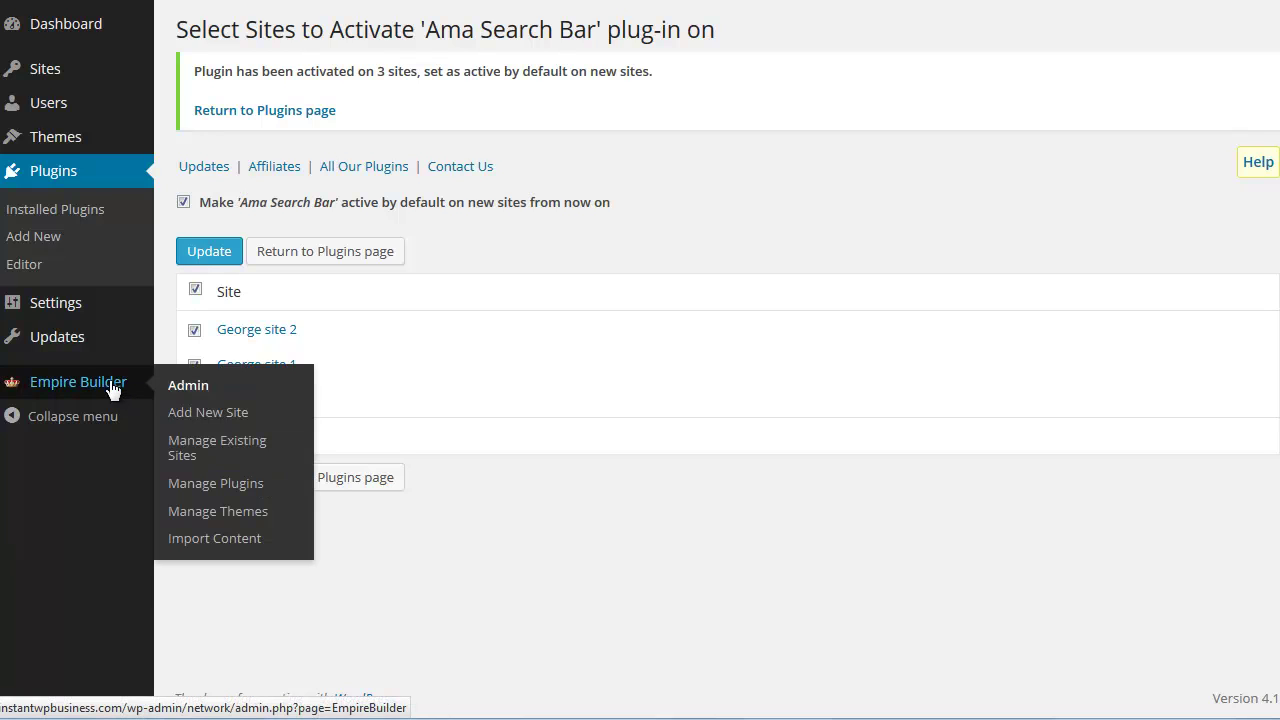
left_click(227, 539)
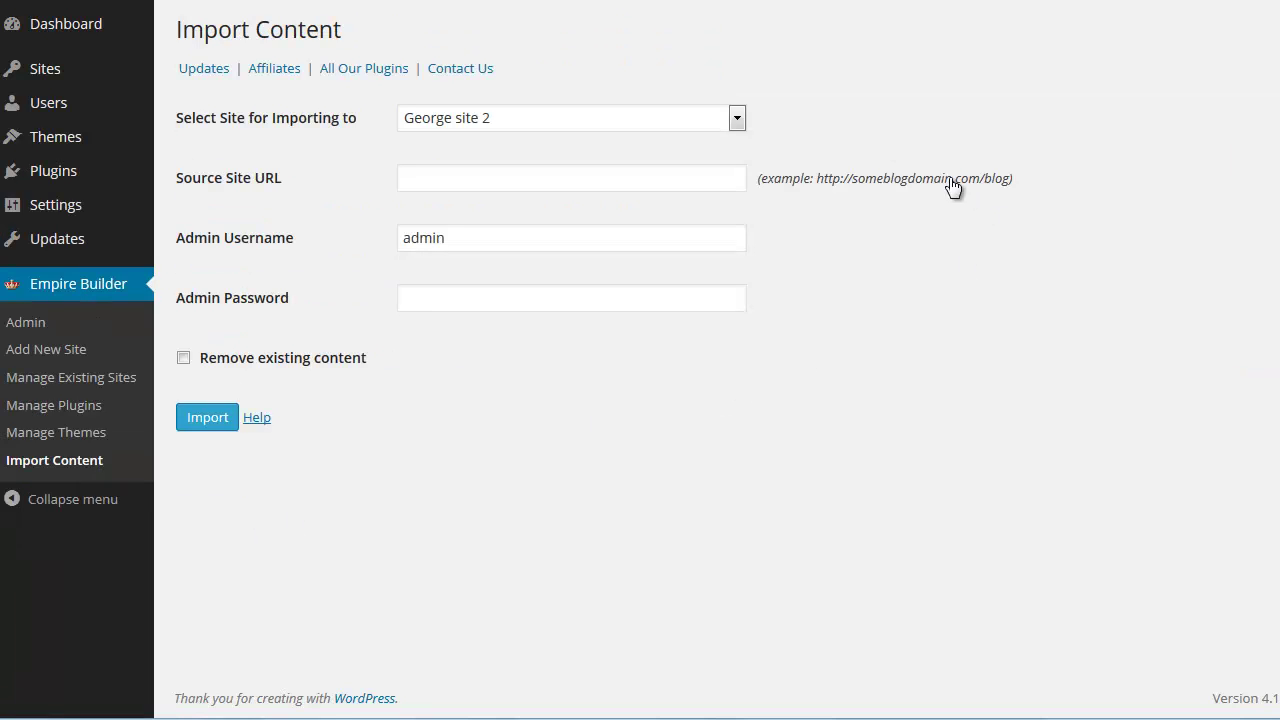
left_click(737, 118)
left_click(493, 116)
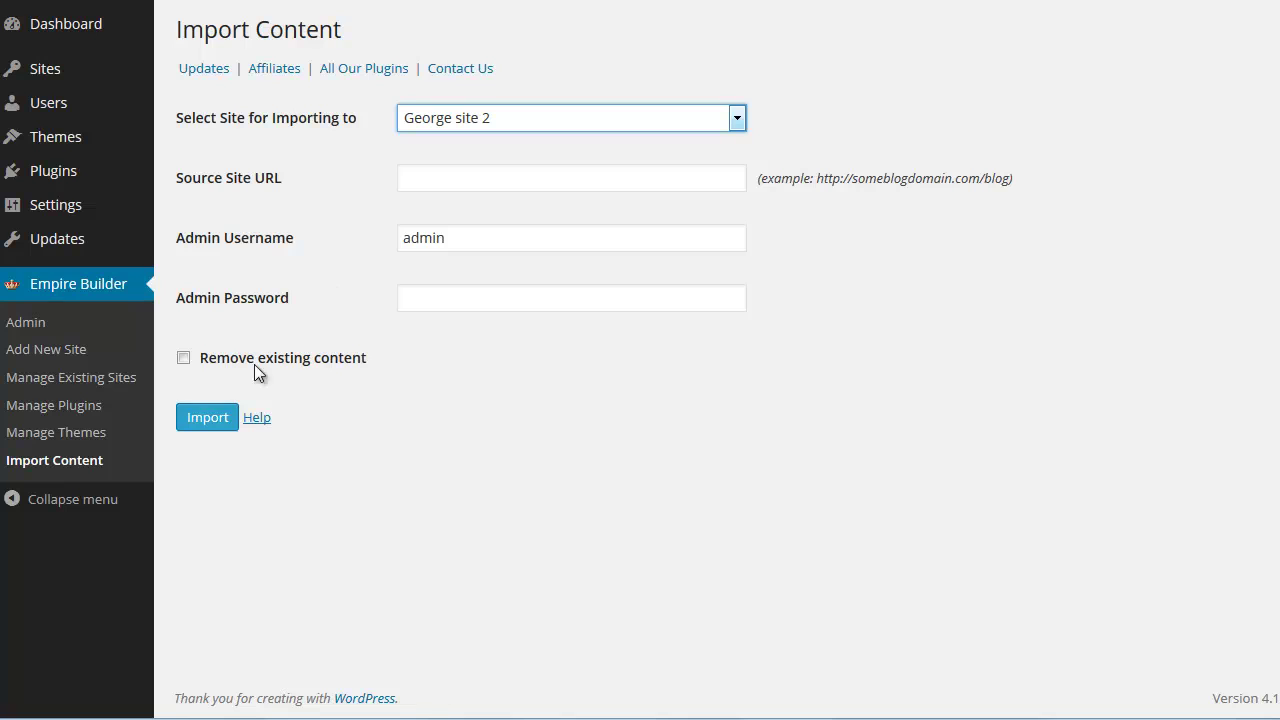
left_click(184, 358)
left_click(184, 359)
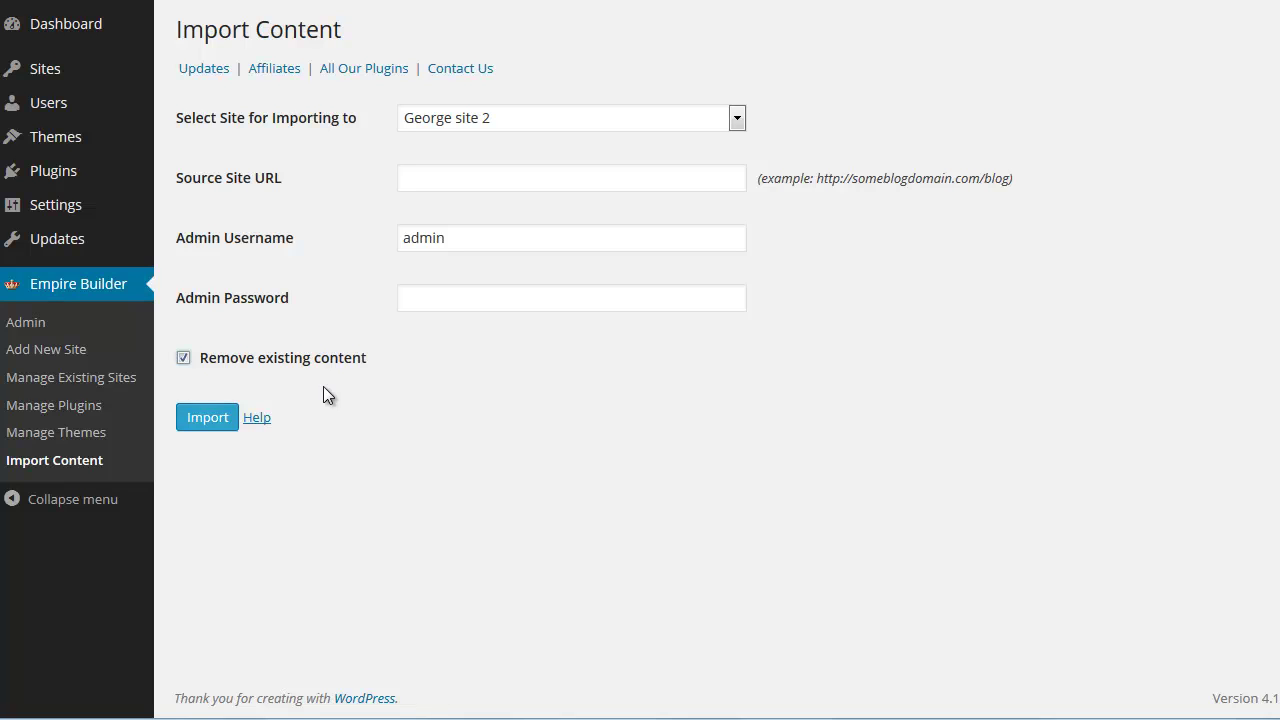
Toggle the Empire Builder settings that allow child site owners to manage plugins and themes
left_click(101, 289)
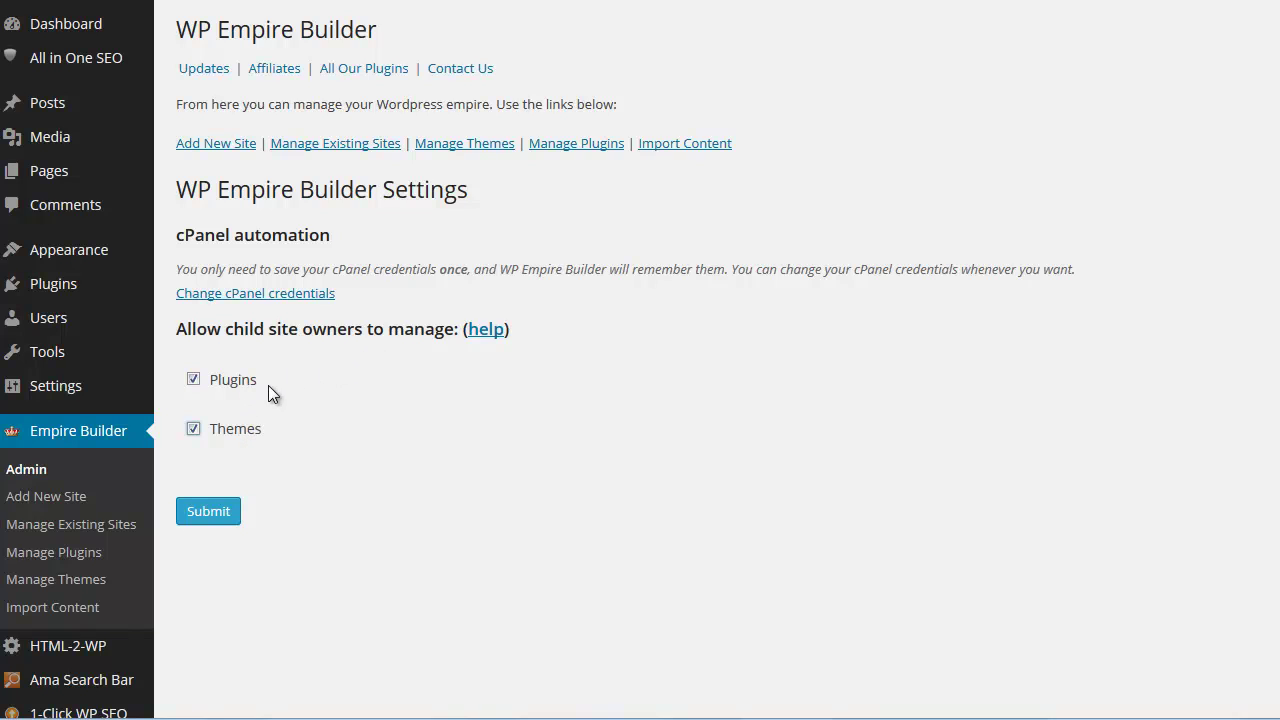
left_click(195, 381)
left_click(195, 430)
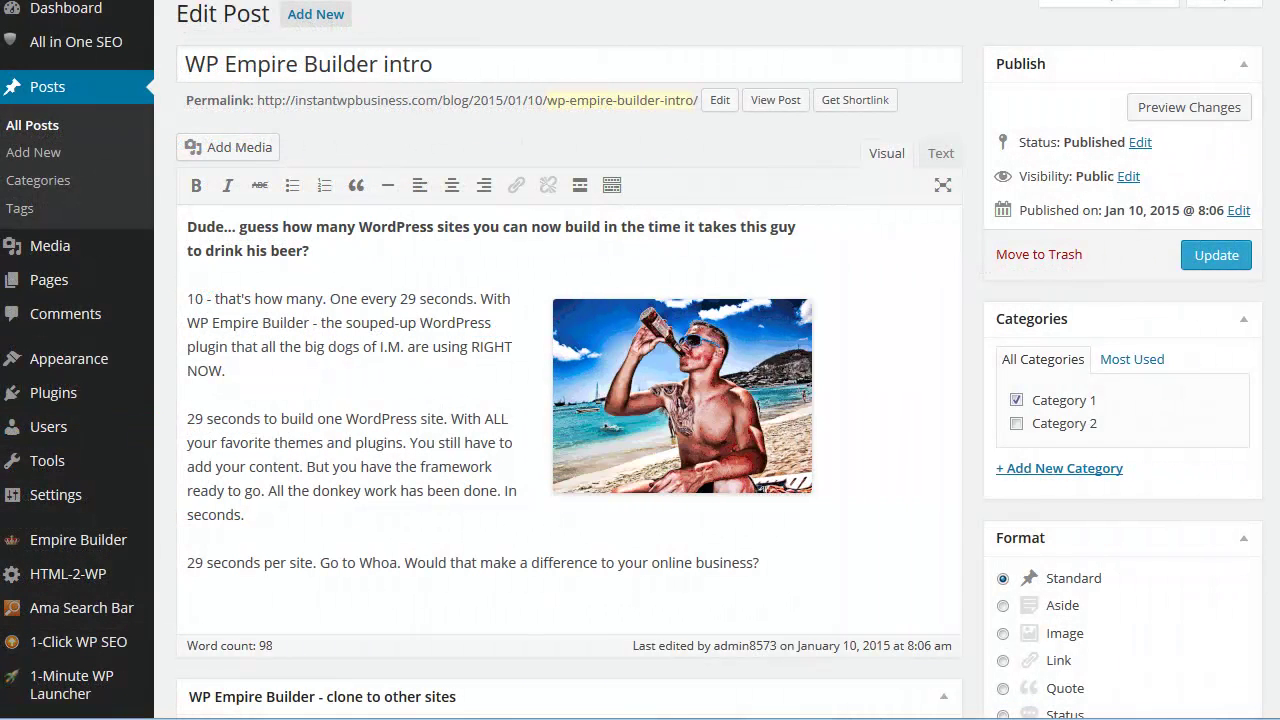
Select George site 1 and George site 2 as clone destinations for the "WP Empire Builder intro" post
scroll(1277, 66, "down", 3)
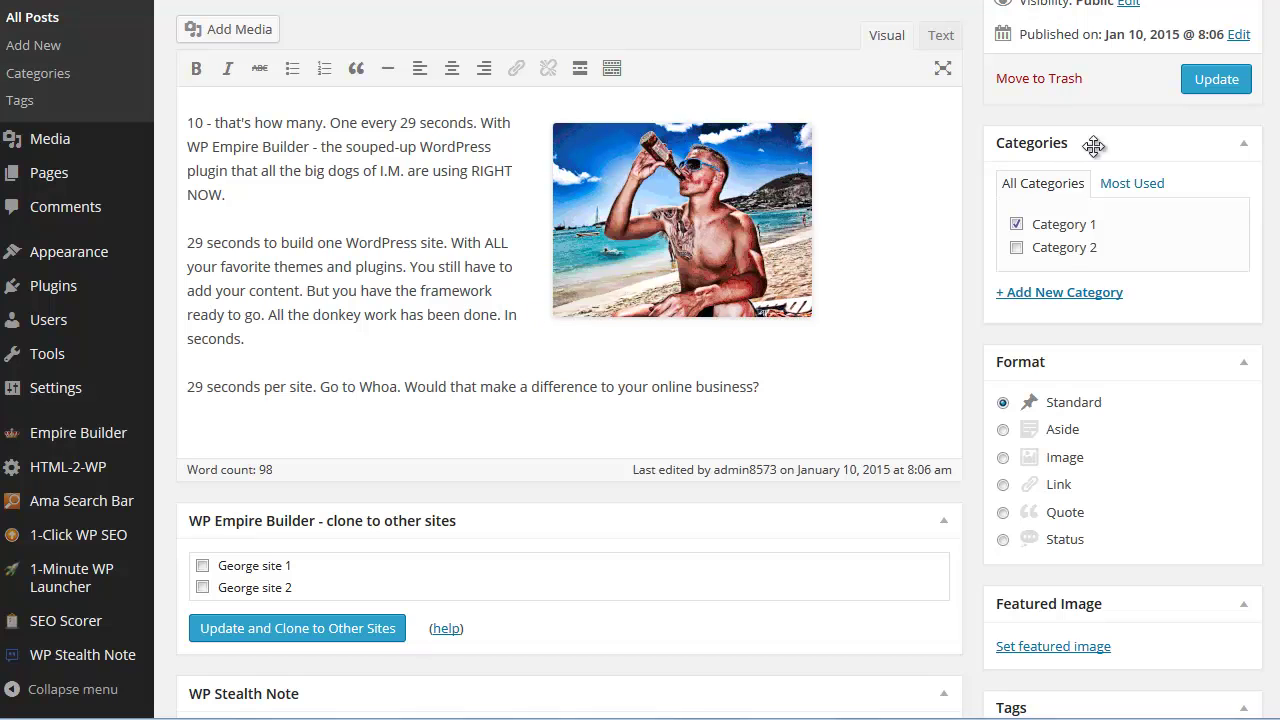
scroll(1277, 150, "down", 2)
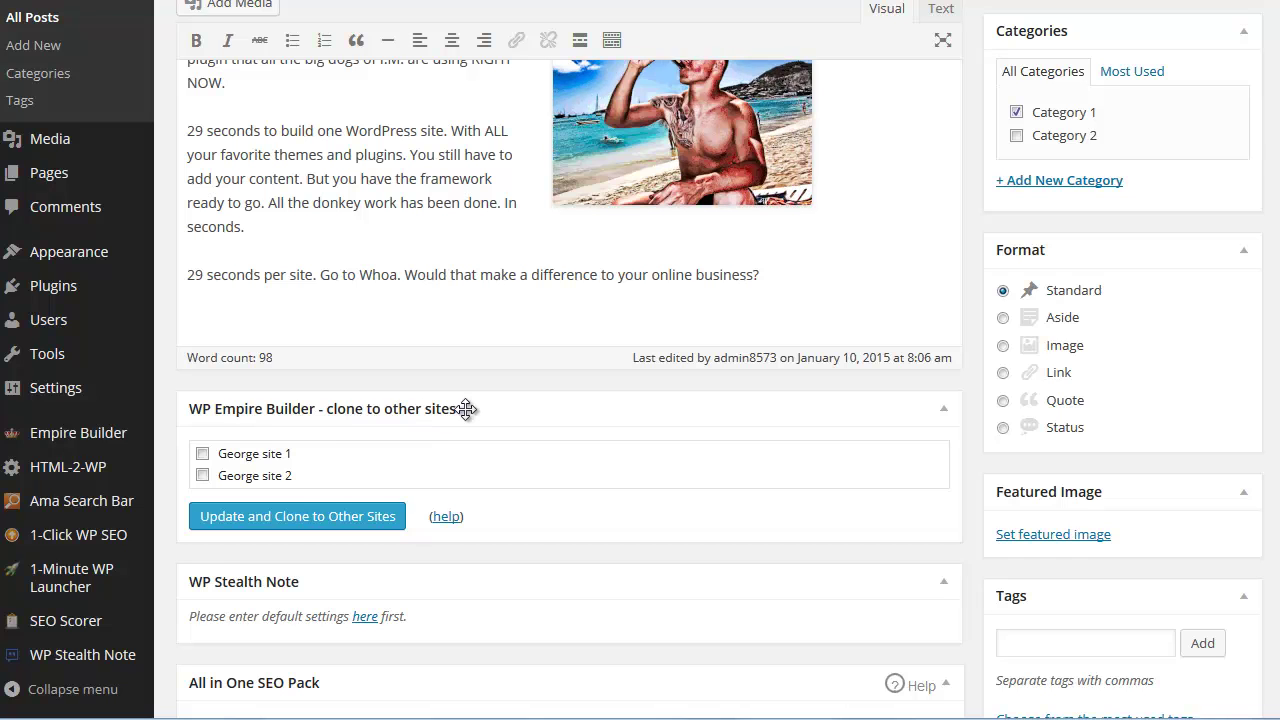
left_click(202, 453)
left_click(203, 476)
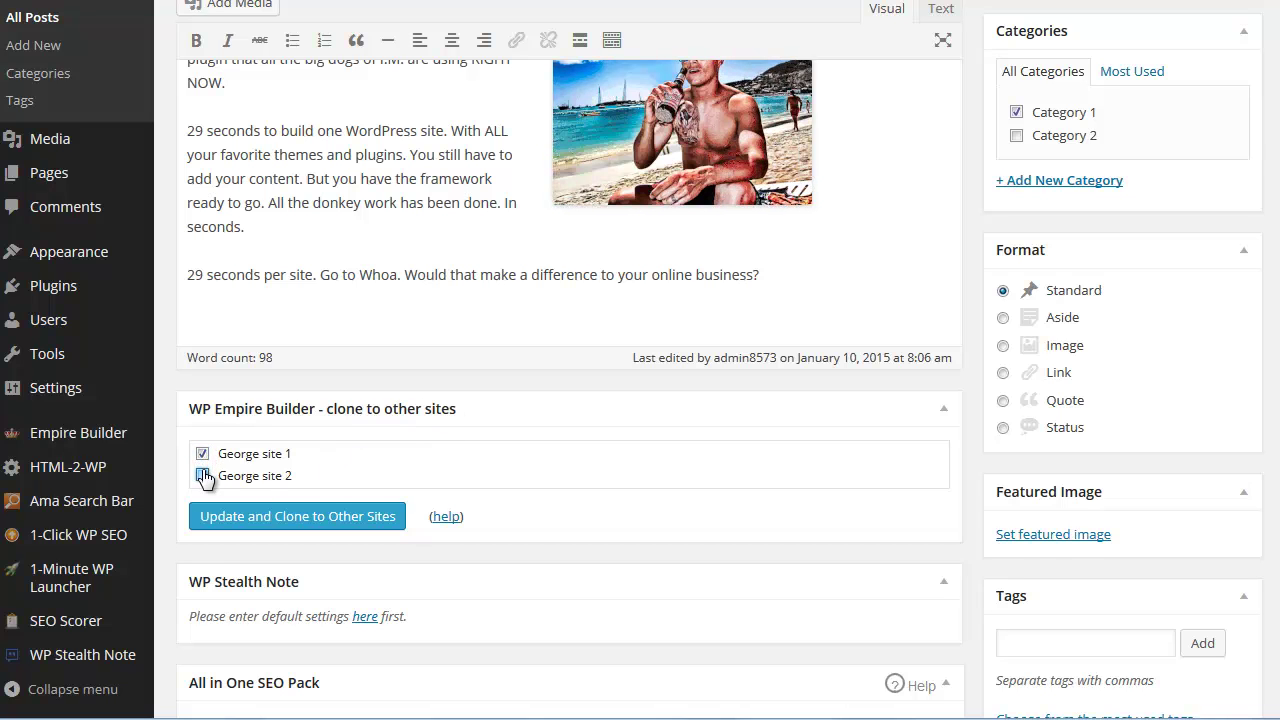